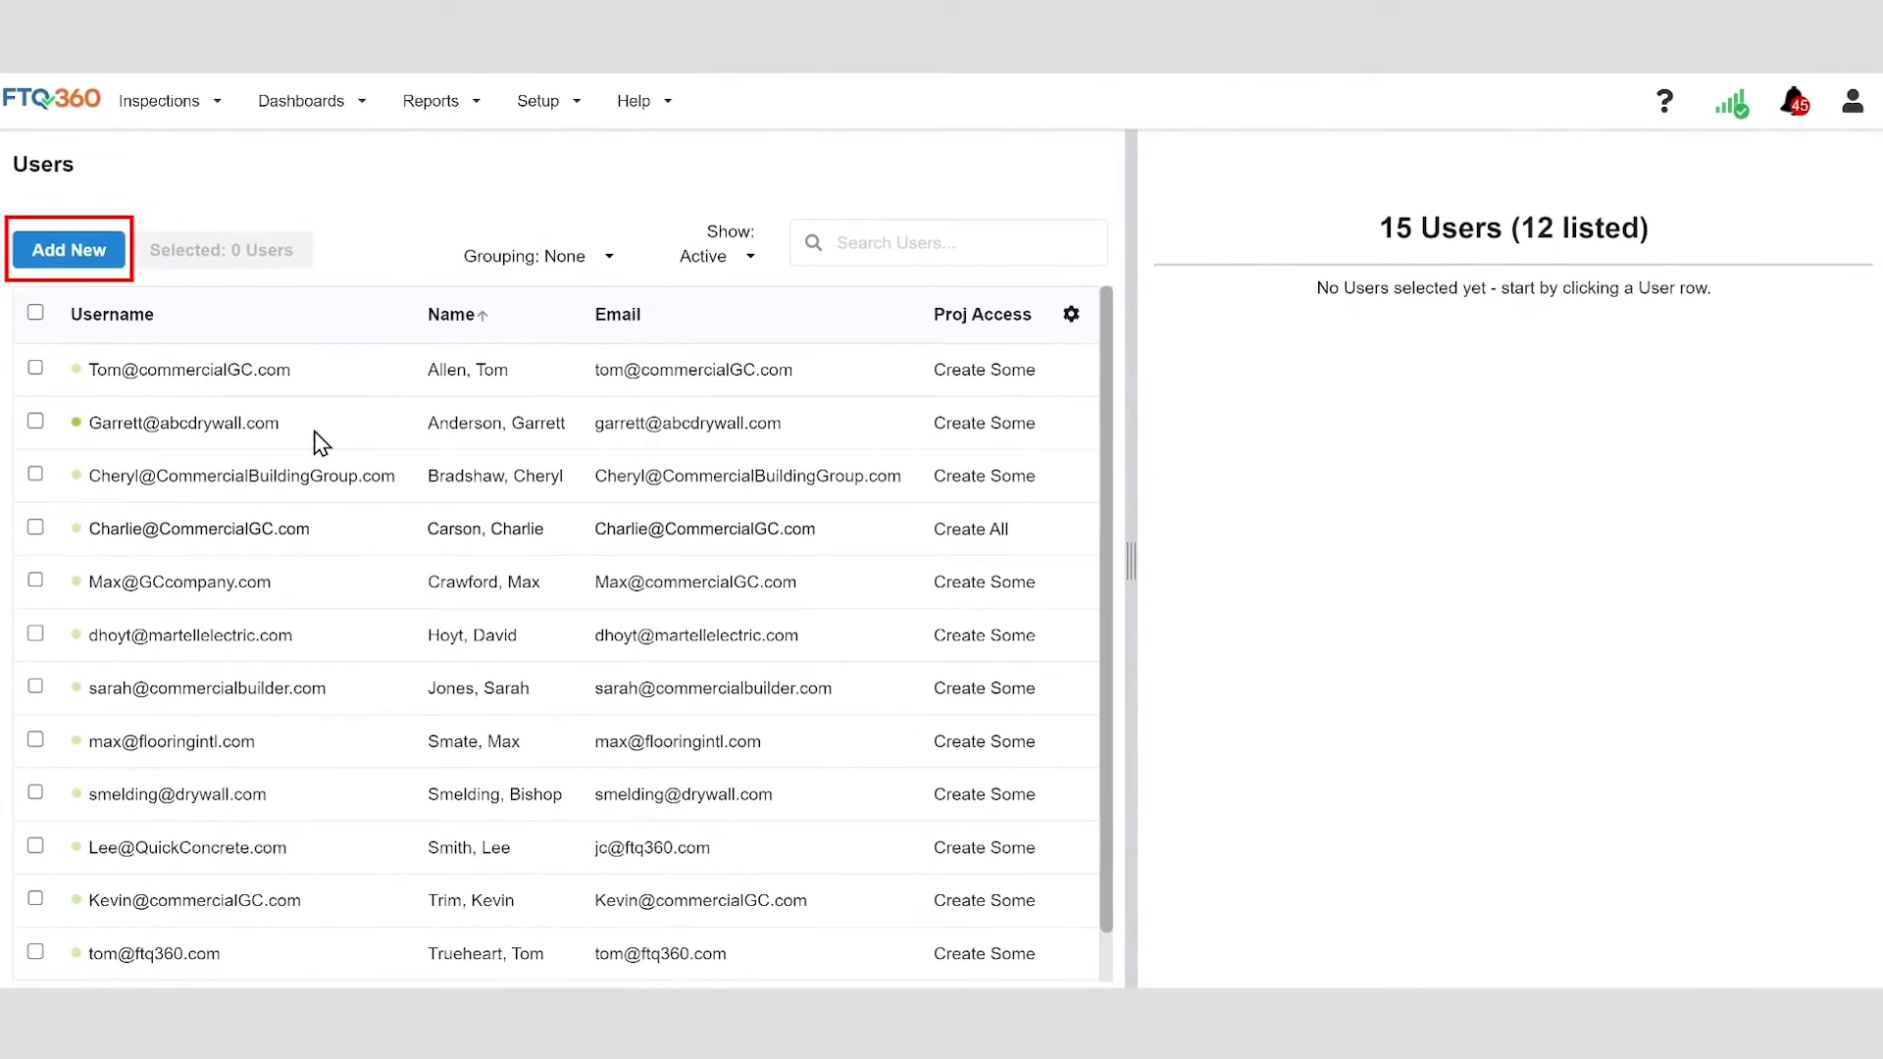
# Add a new user with their e-mail as username, last name, first name and matching e-mail, and create the account.
pyautogui.click(99, 258)
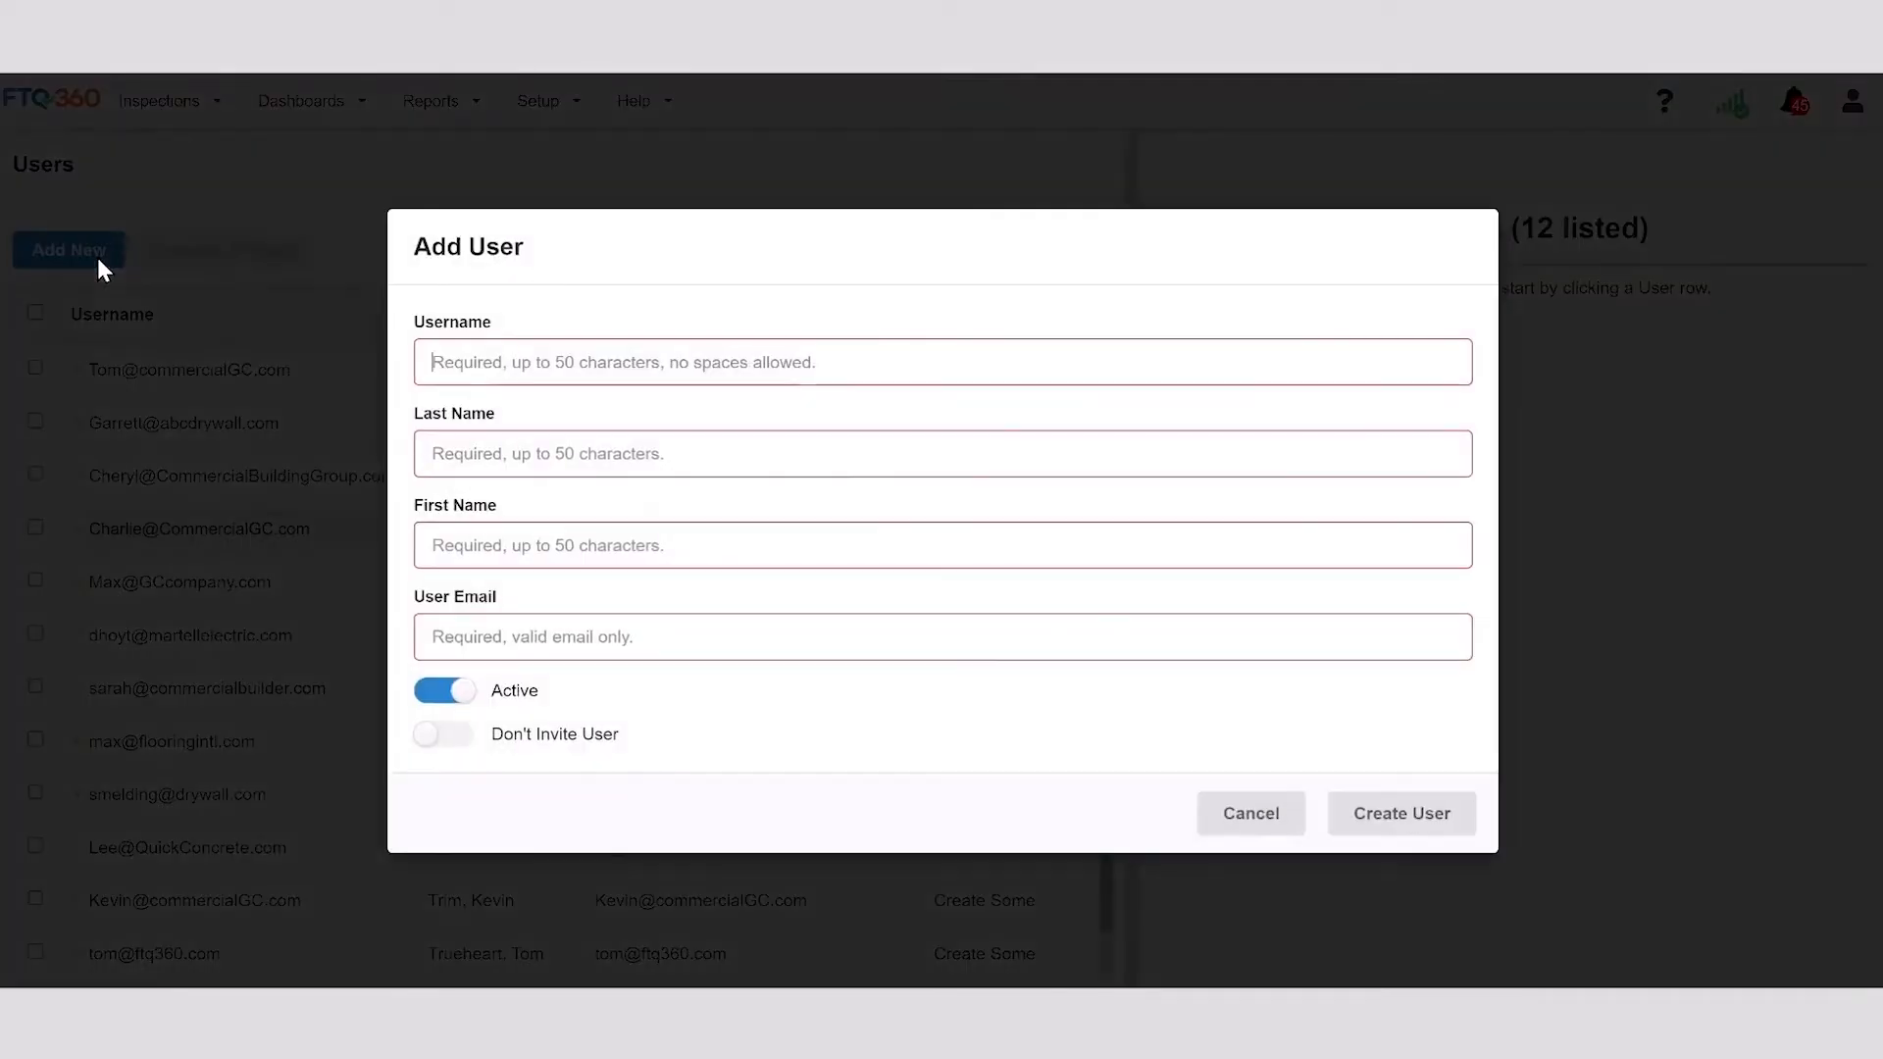
pyautogui.click(426, 362)
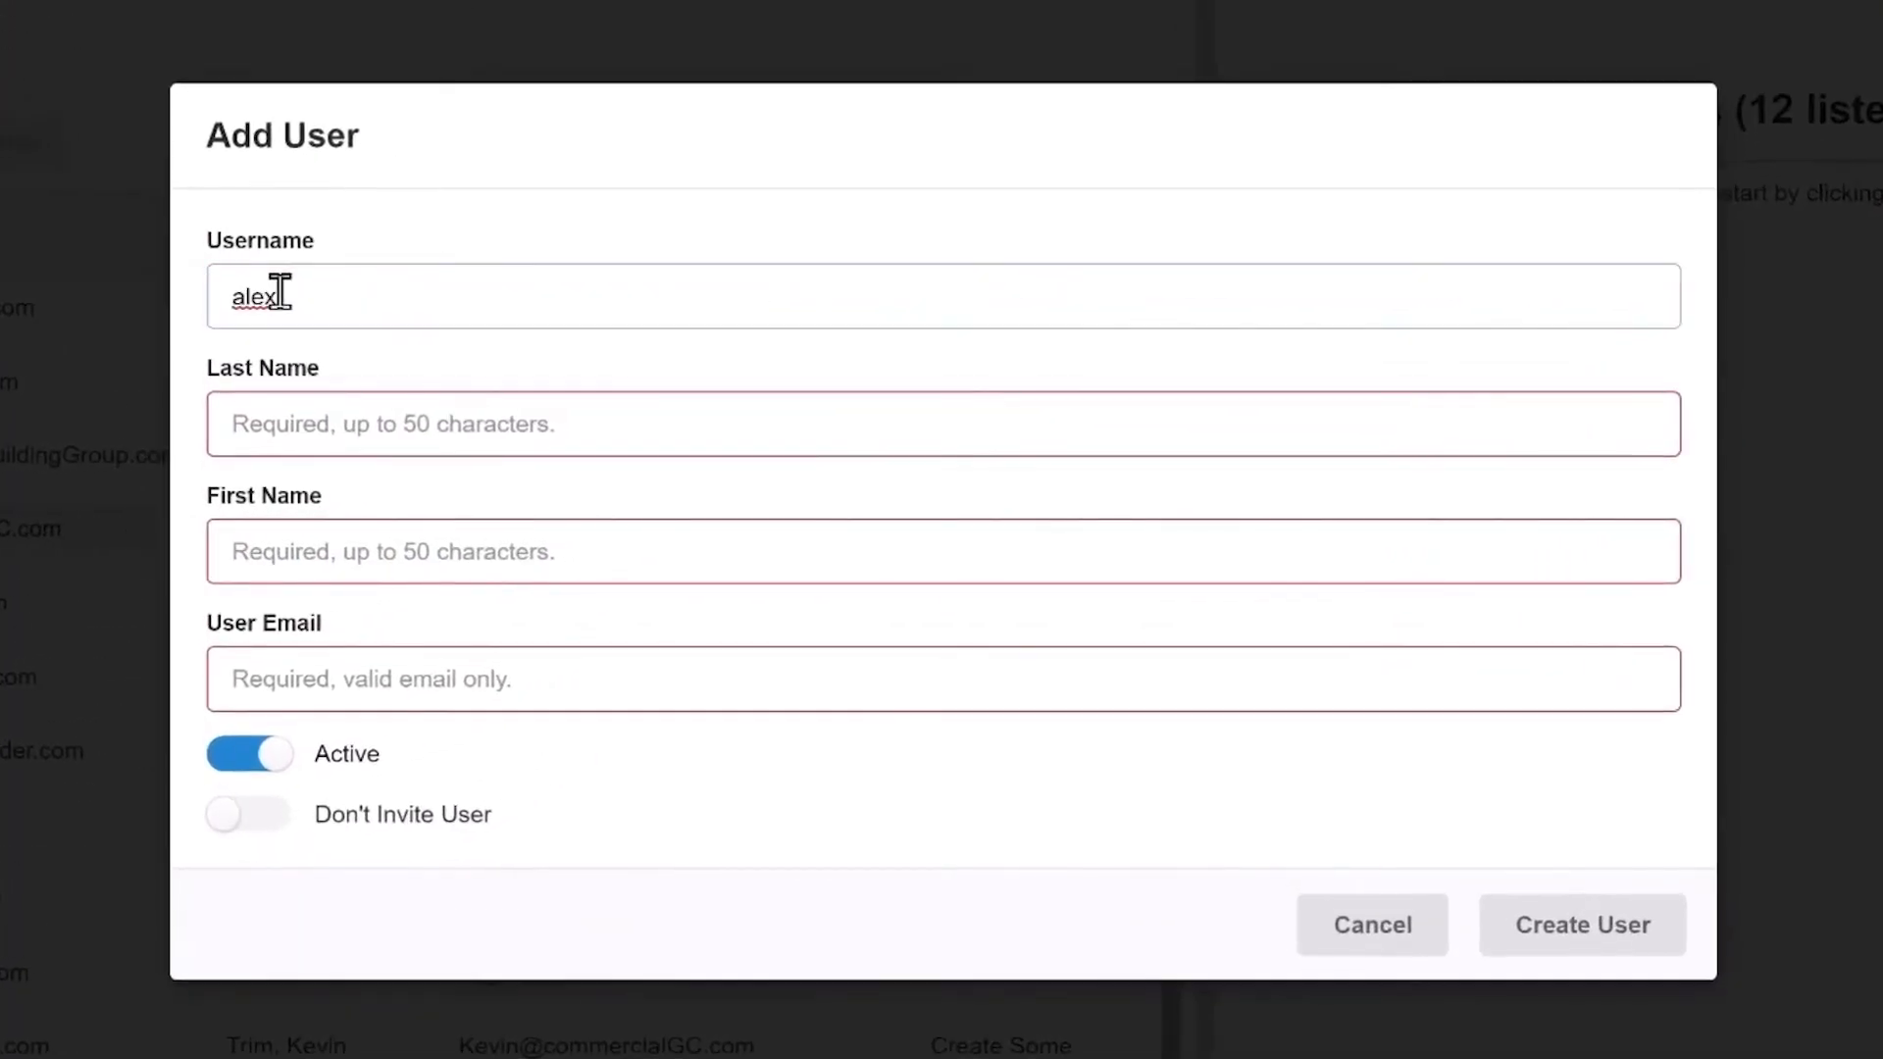
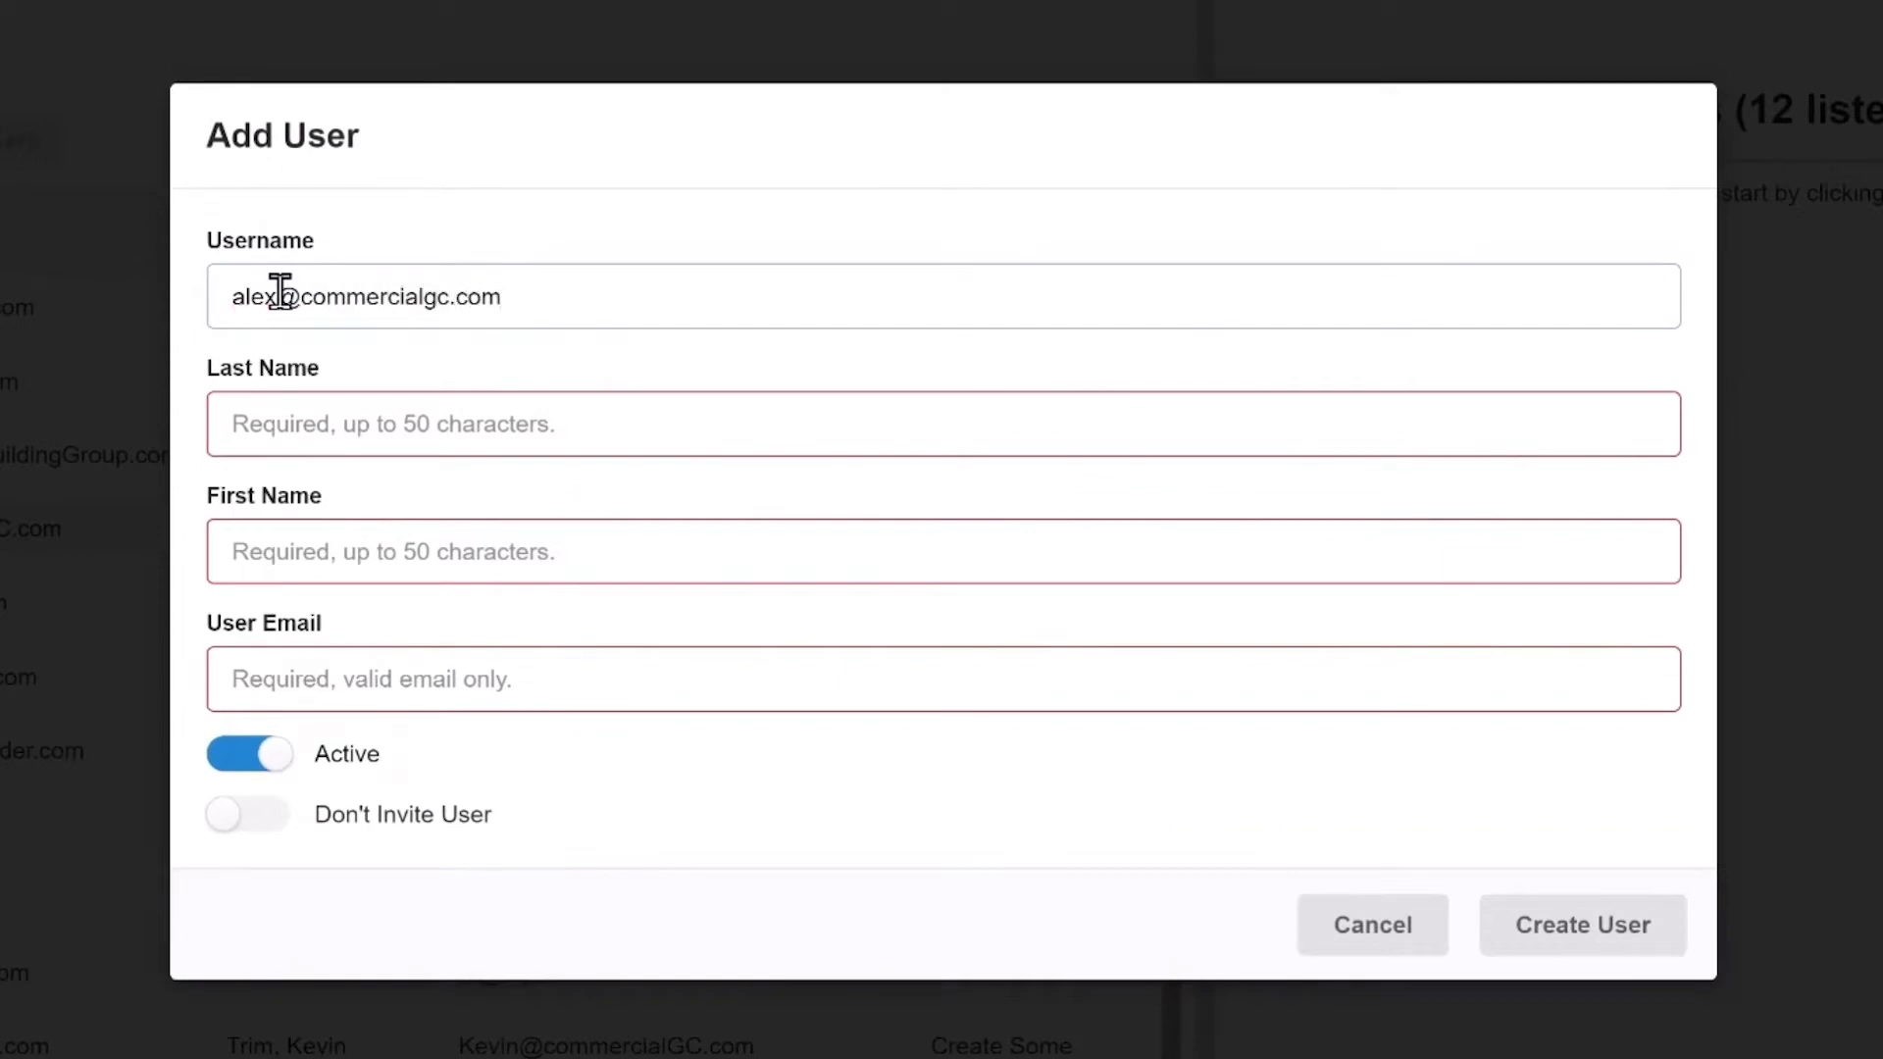
pyautogui.click(299, 428)
pyautogui.click(315, 546)
pyautogui.click(278, 677)
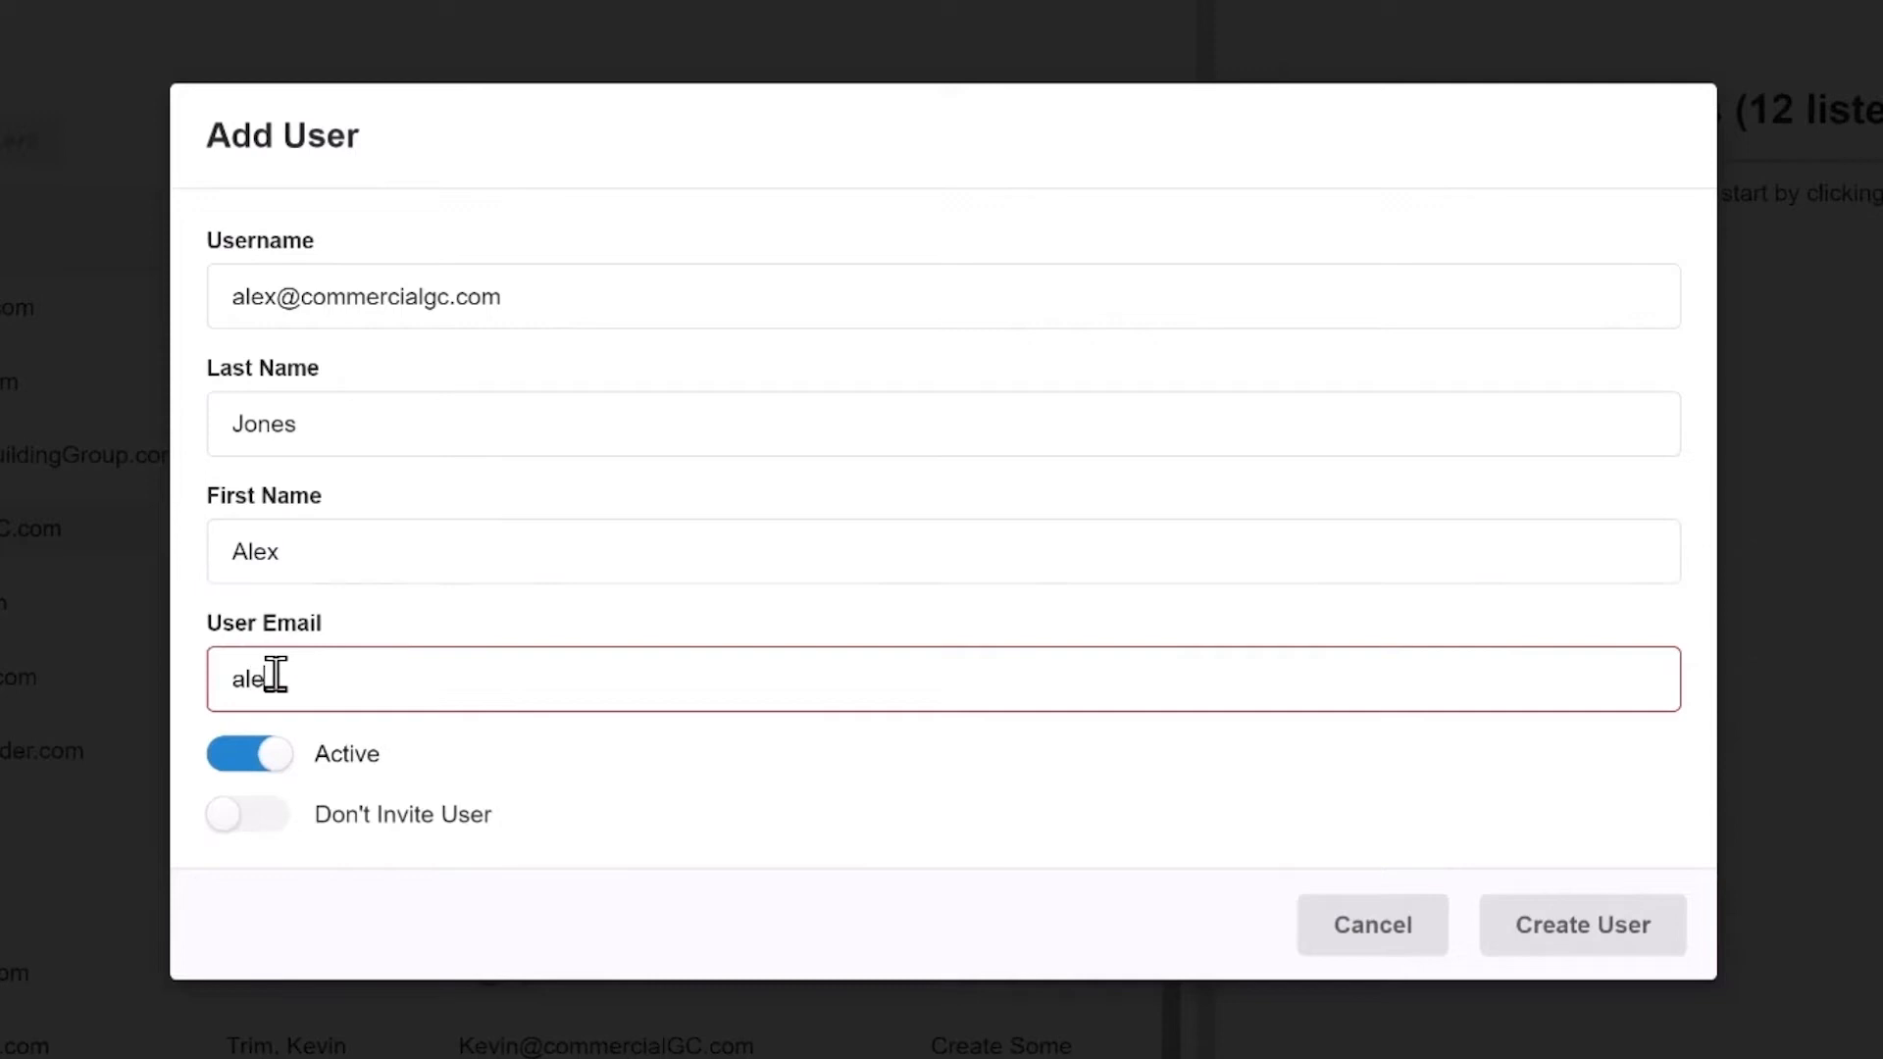
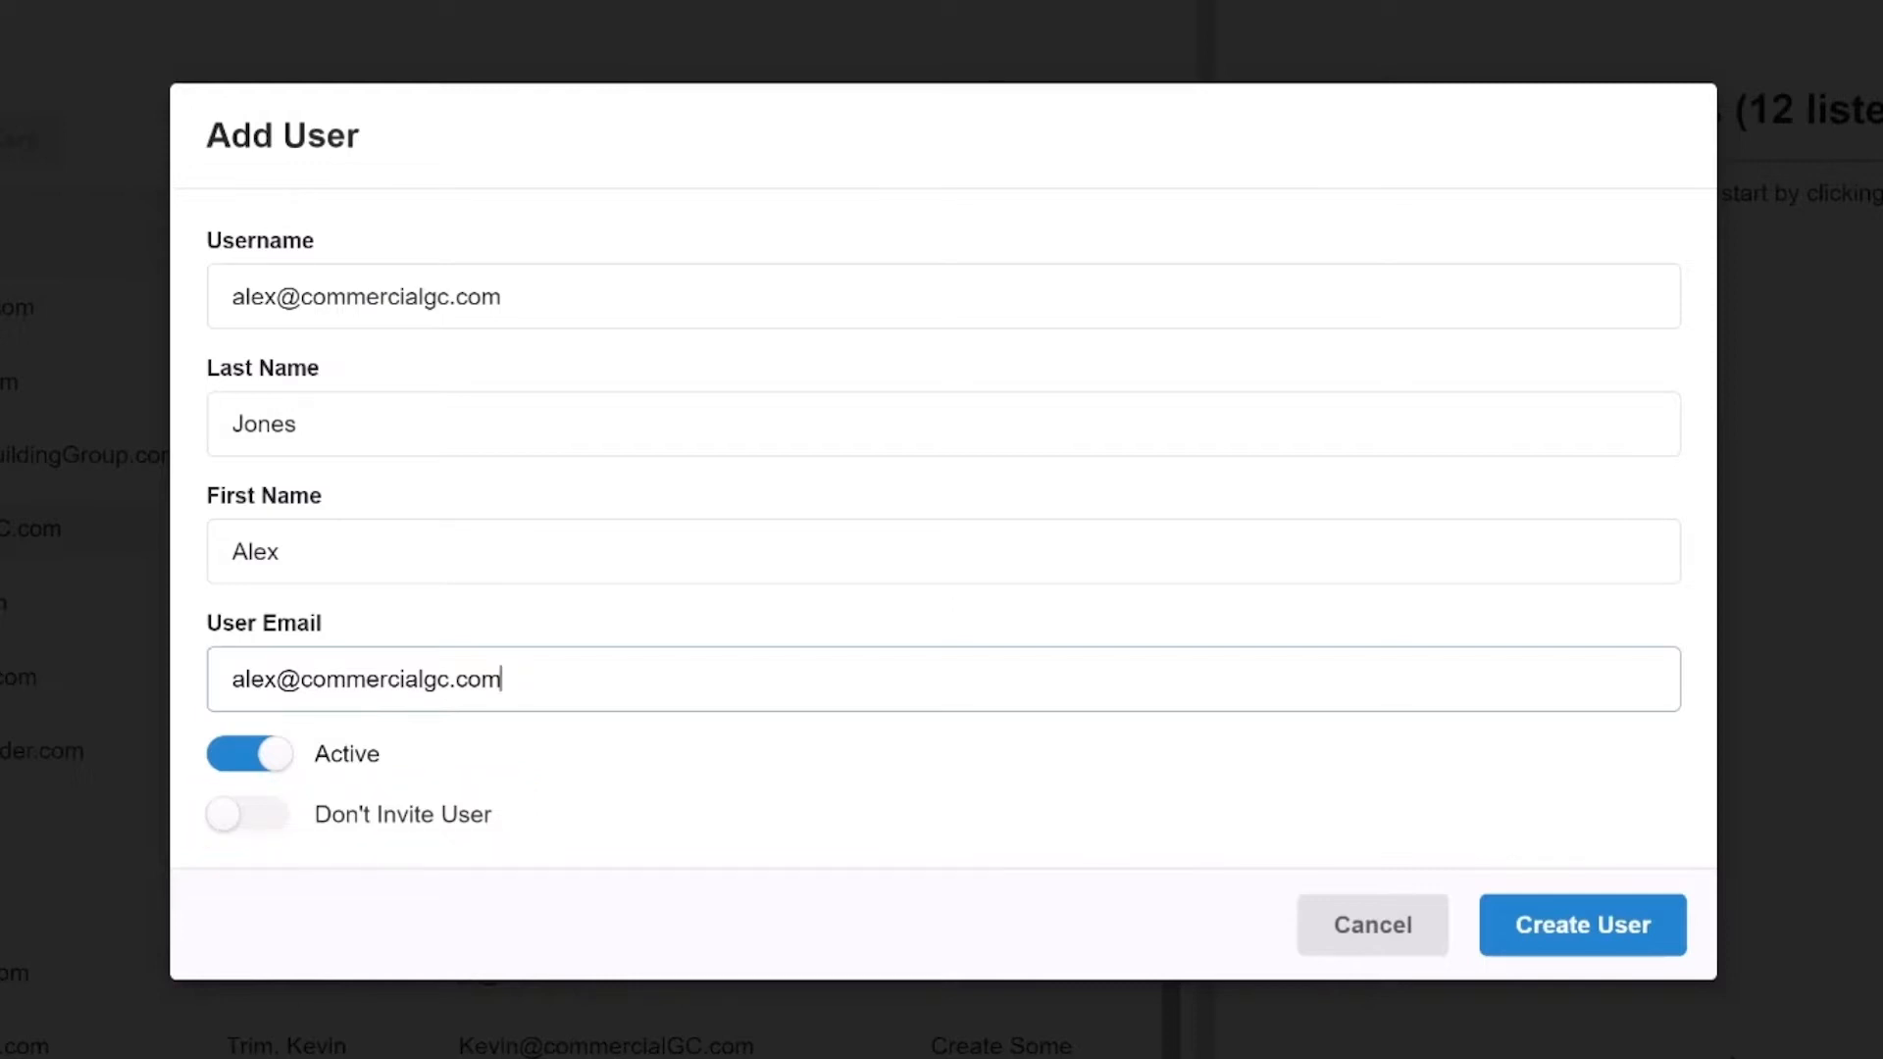
pyautogui.click(1571, 935)
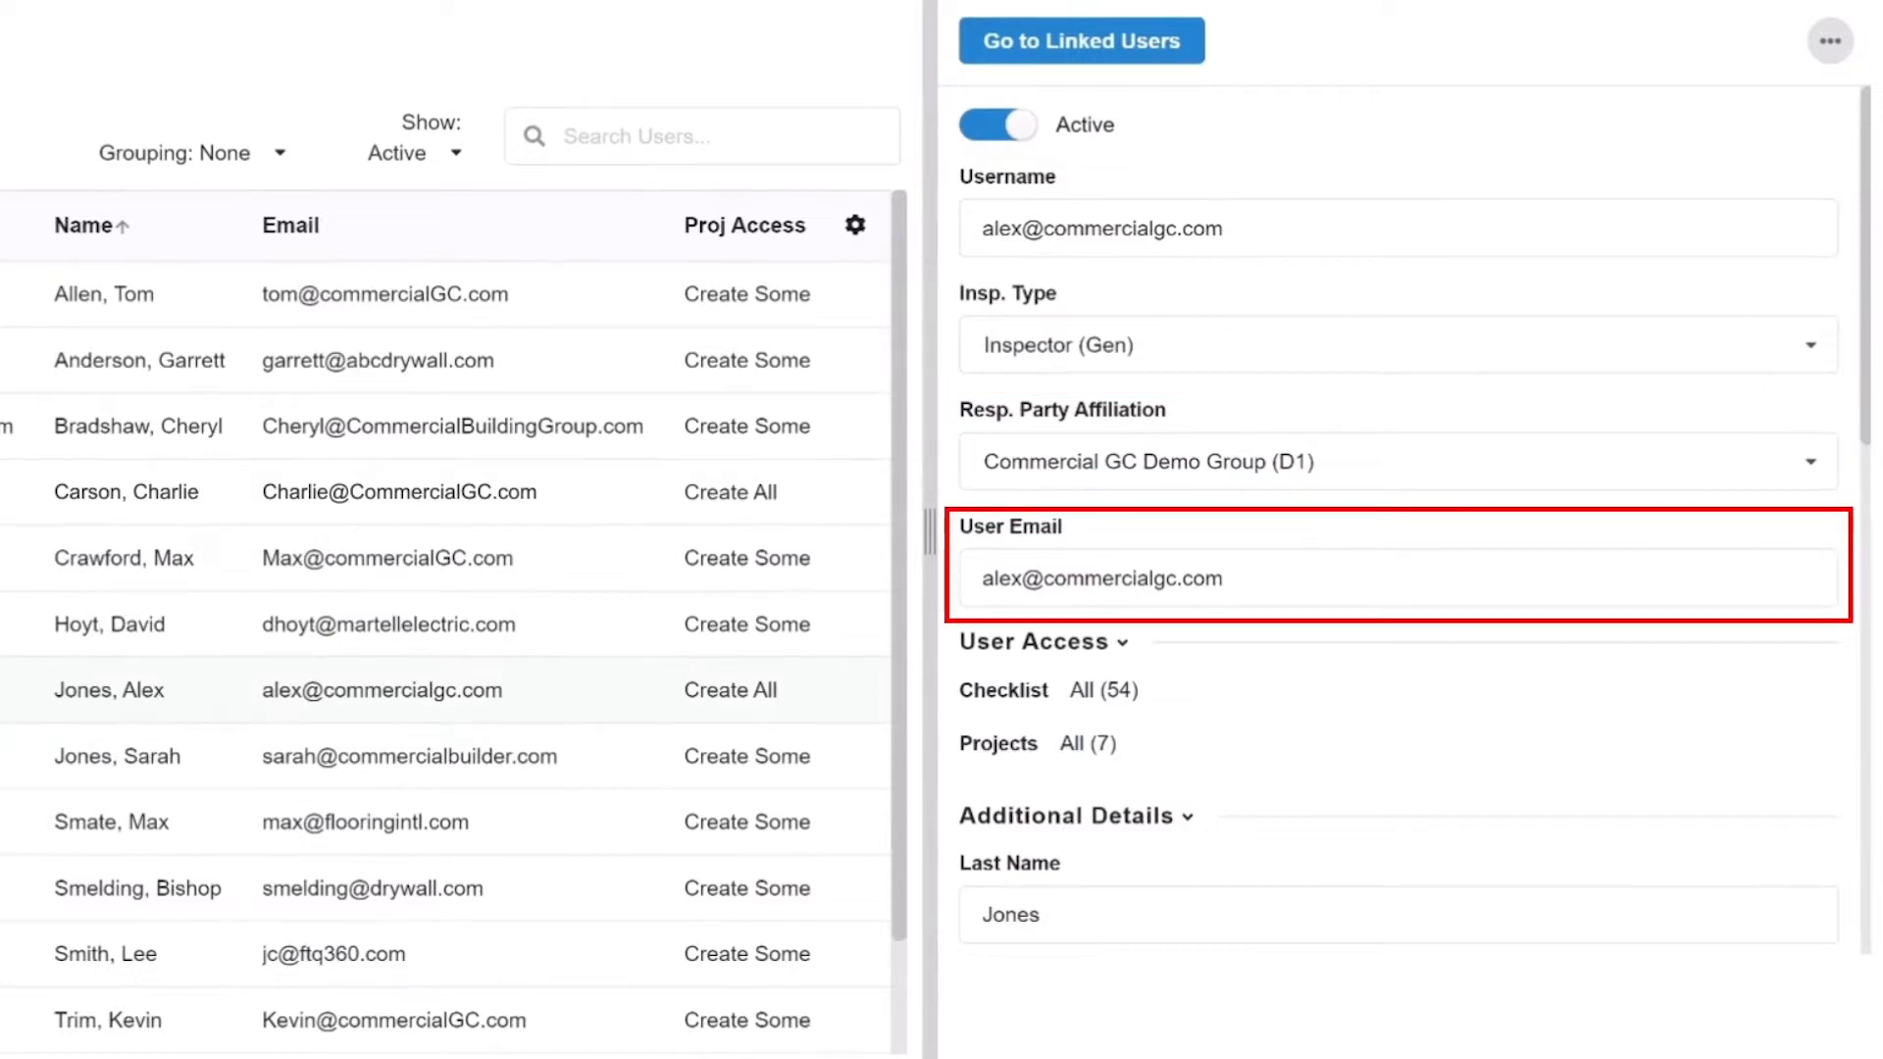
# Keep inspector type Inspector (Gen) and affiliation Commercial GC Demo Group (D1) for the new user.
pyautogui.click(1809, 349)
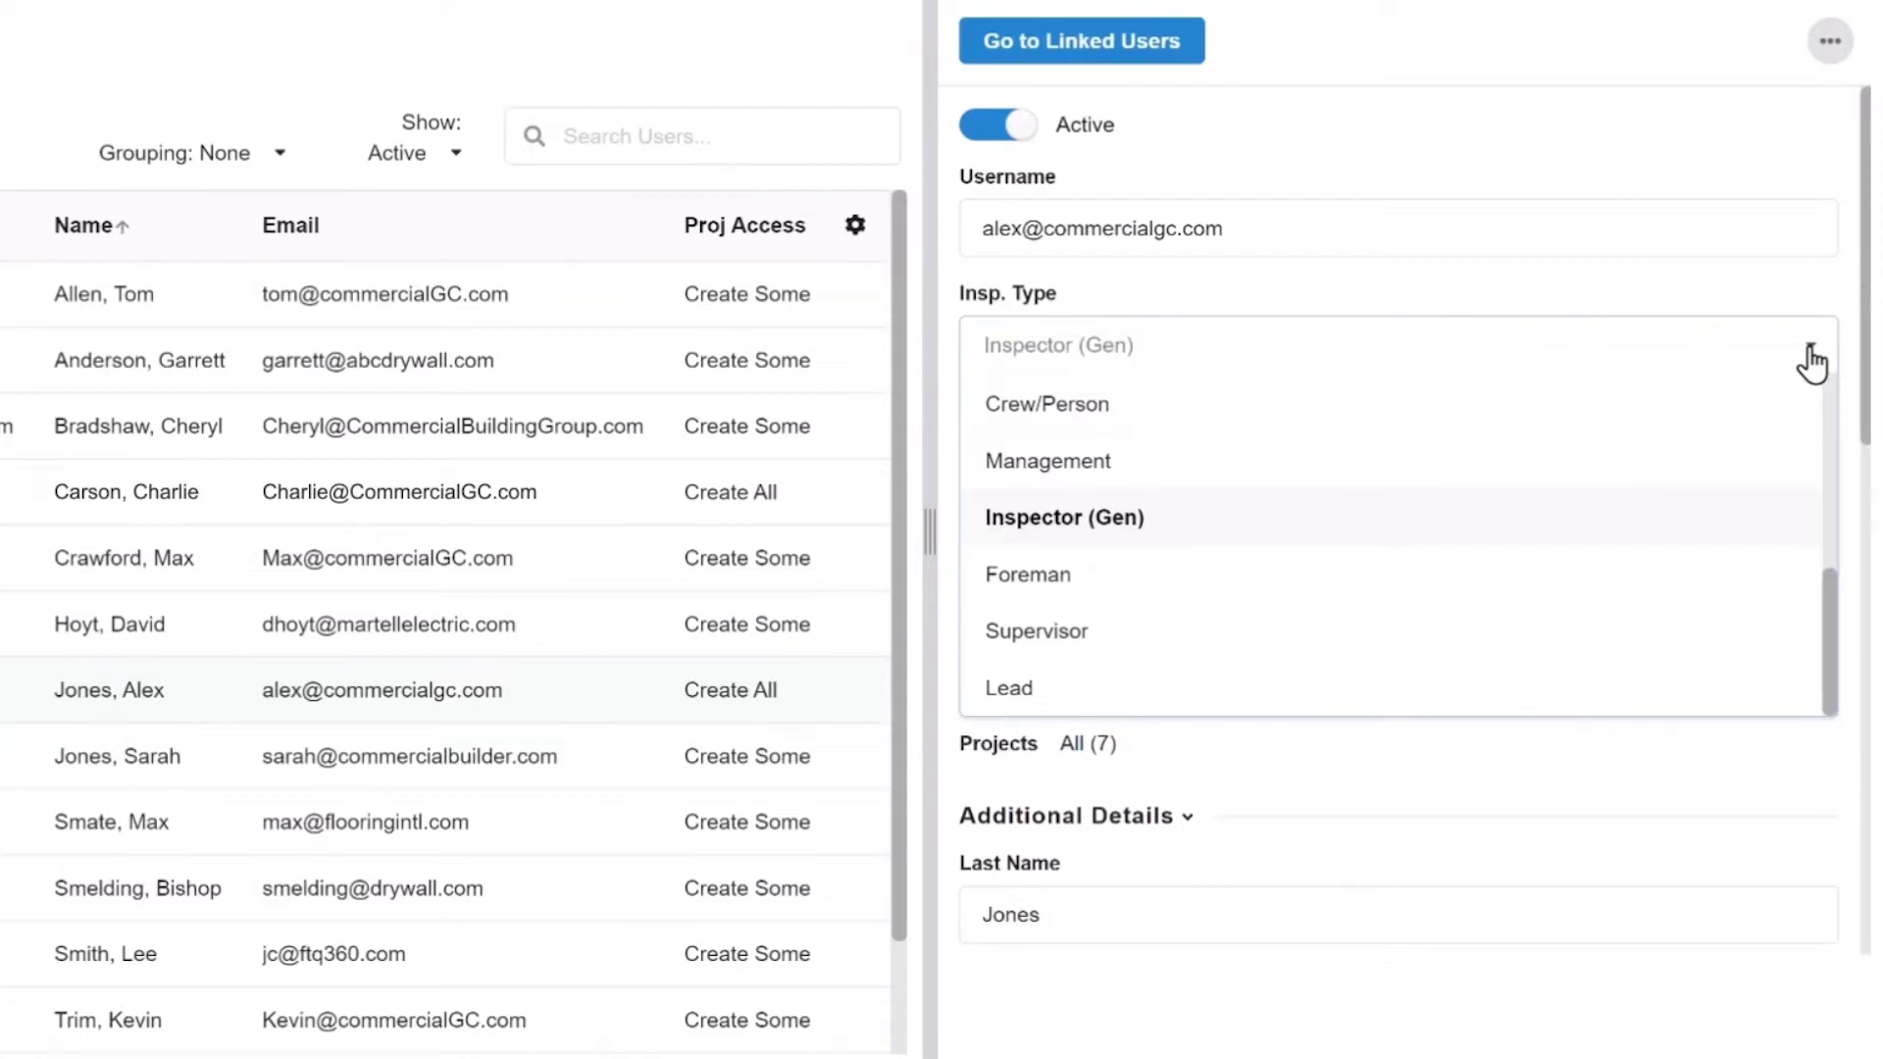
pyautogui.click(1051, 1005)
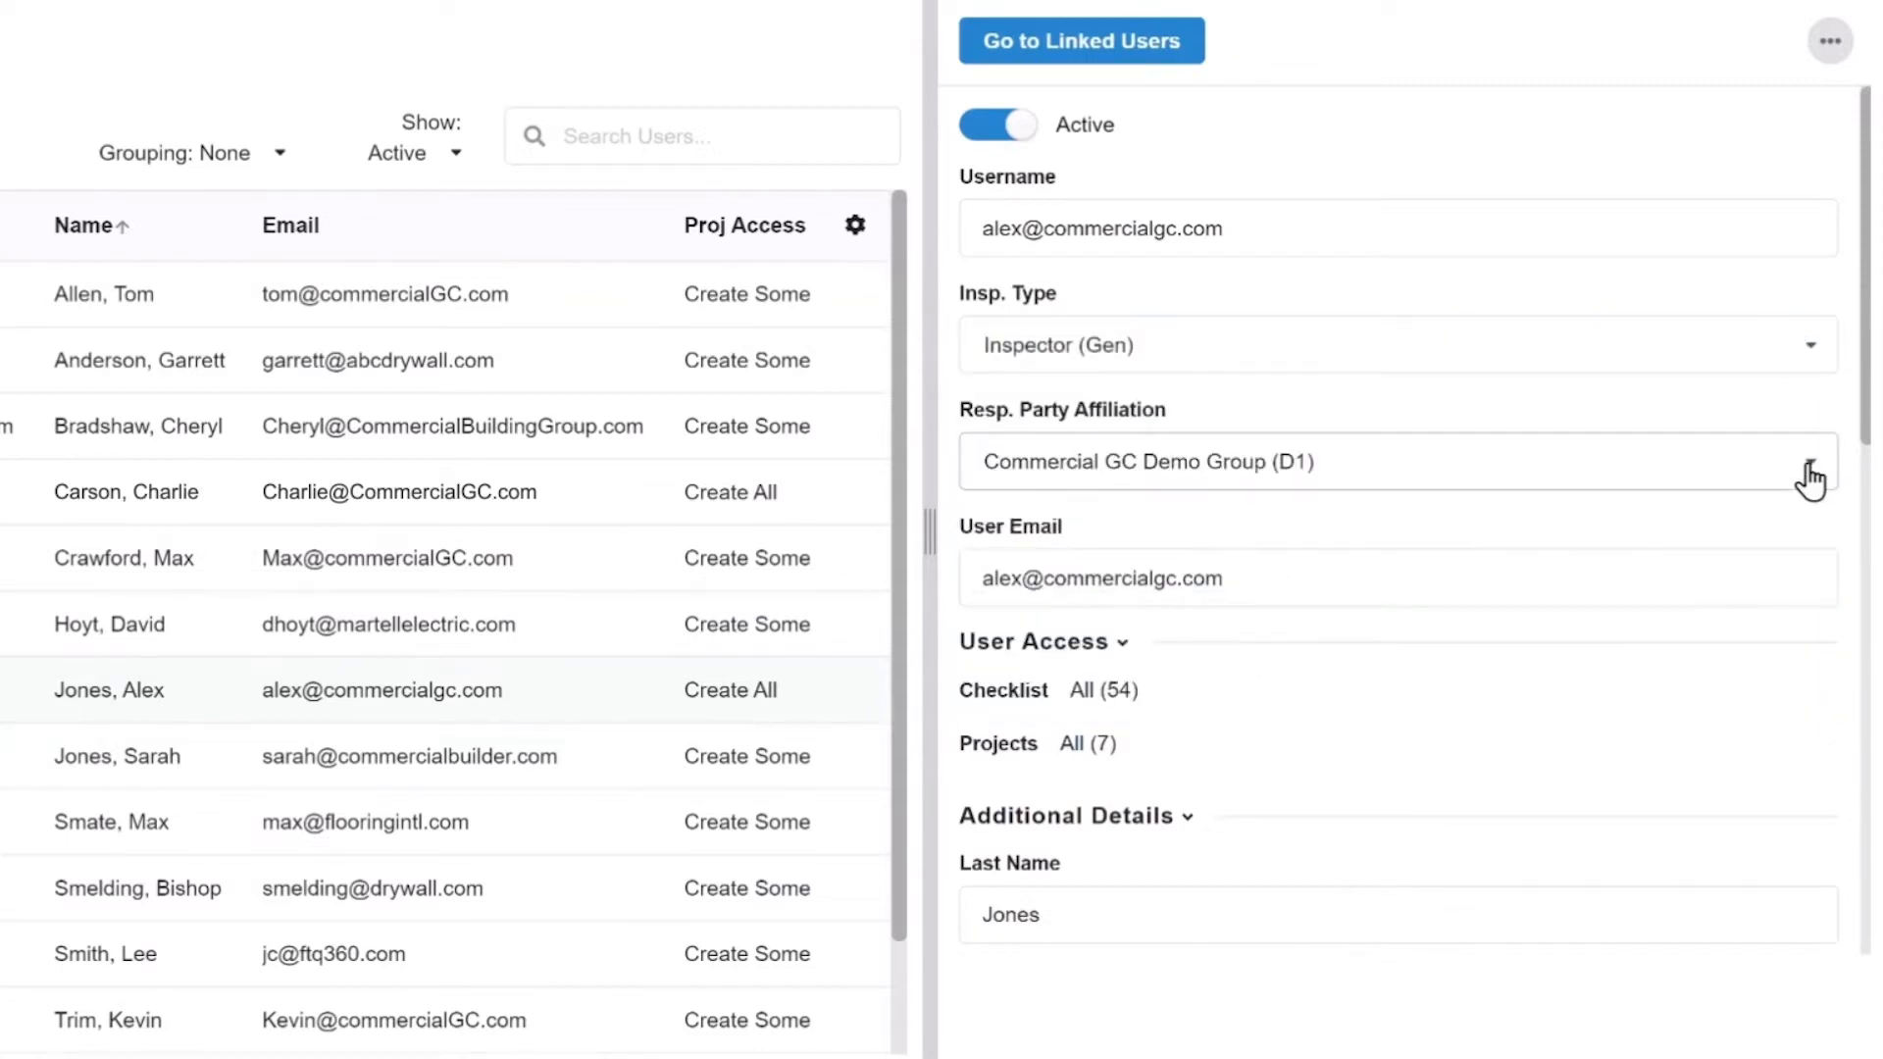
pyautogui.click(1809, 469)
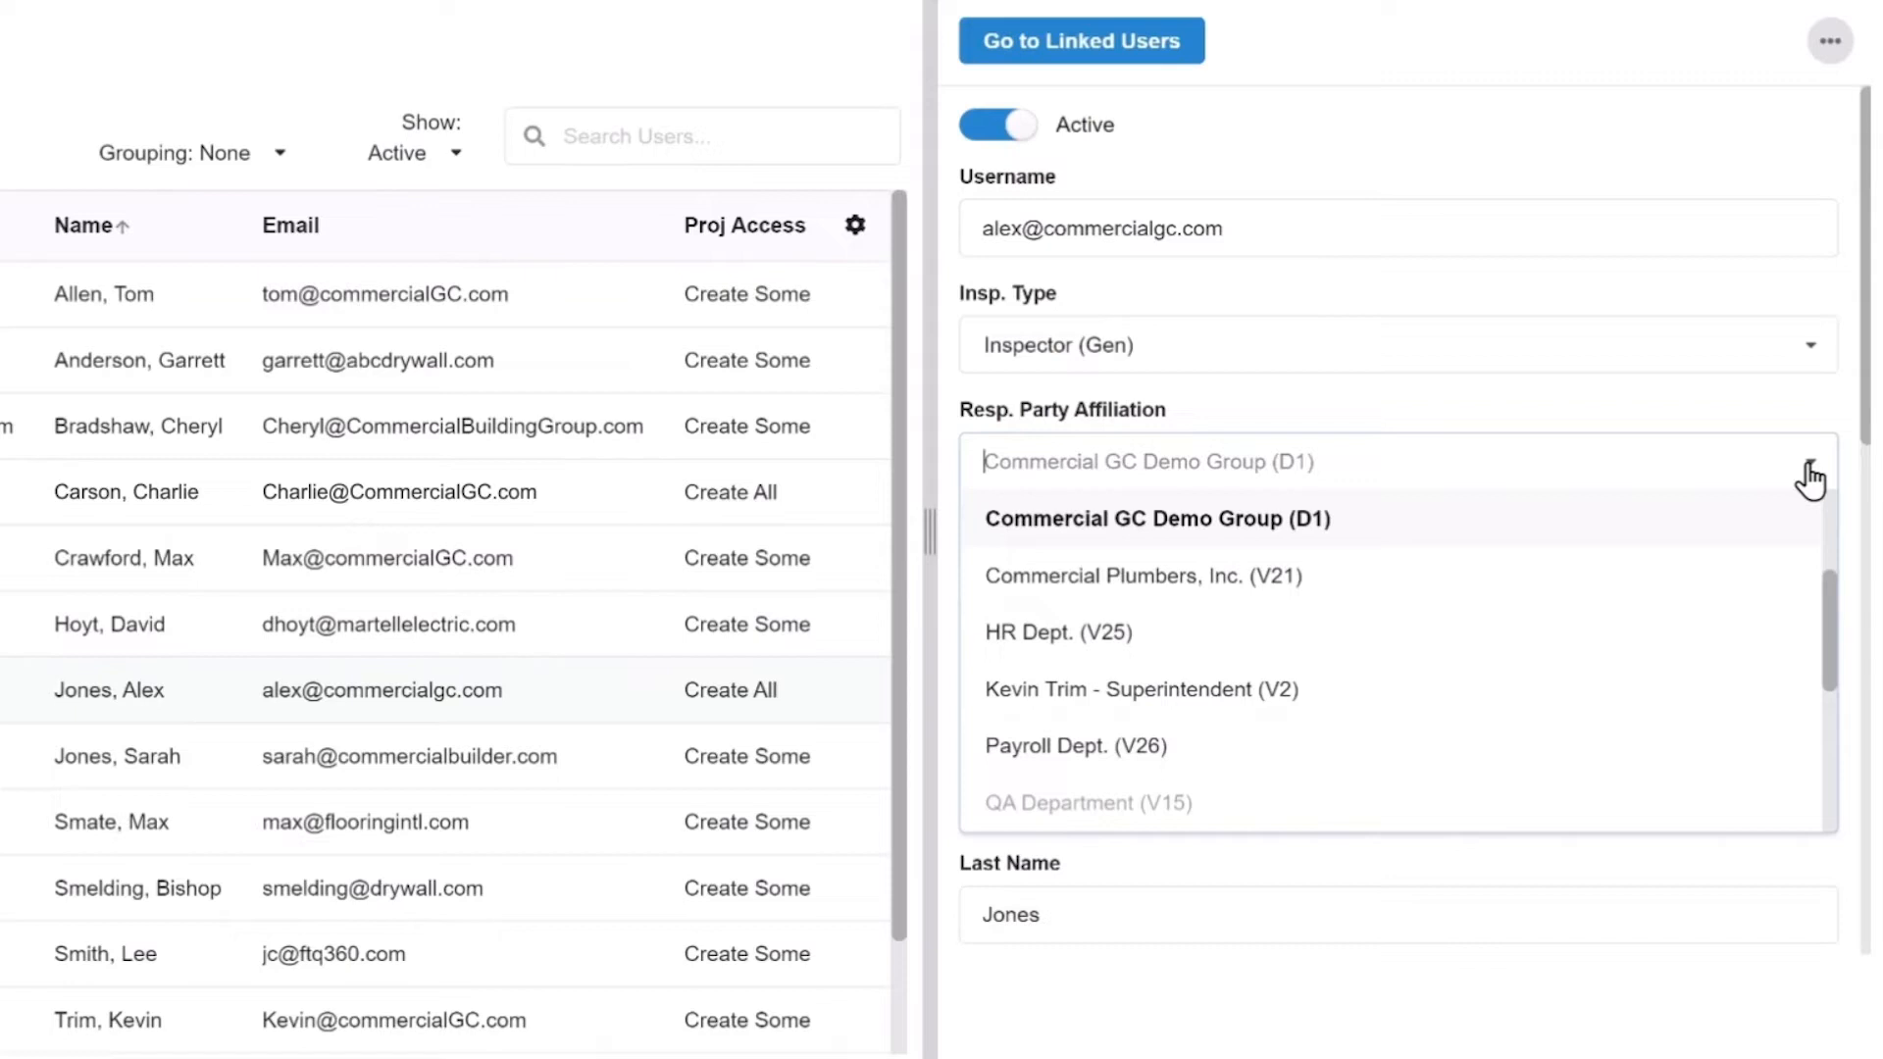
pyautogui.click(1810, 481)
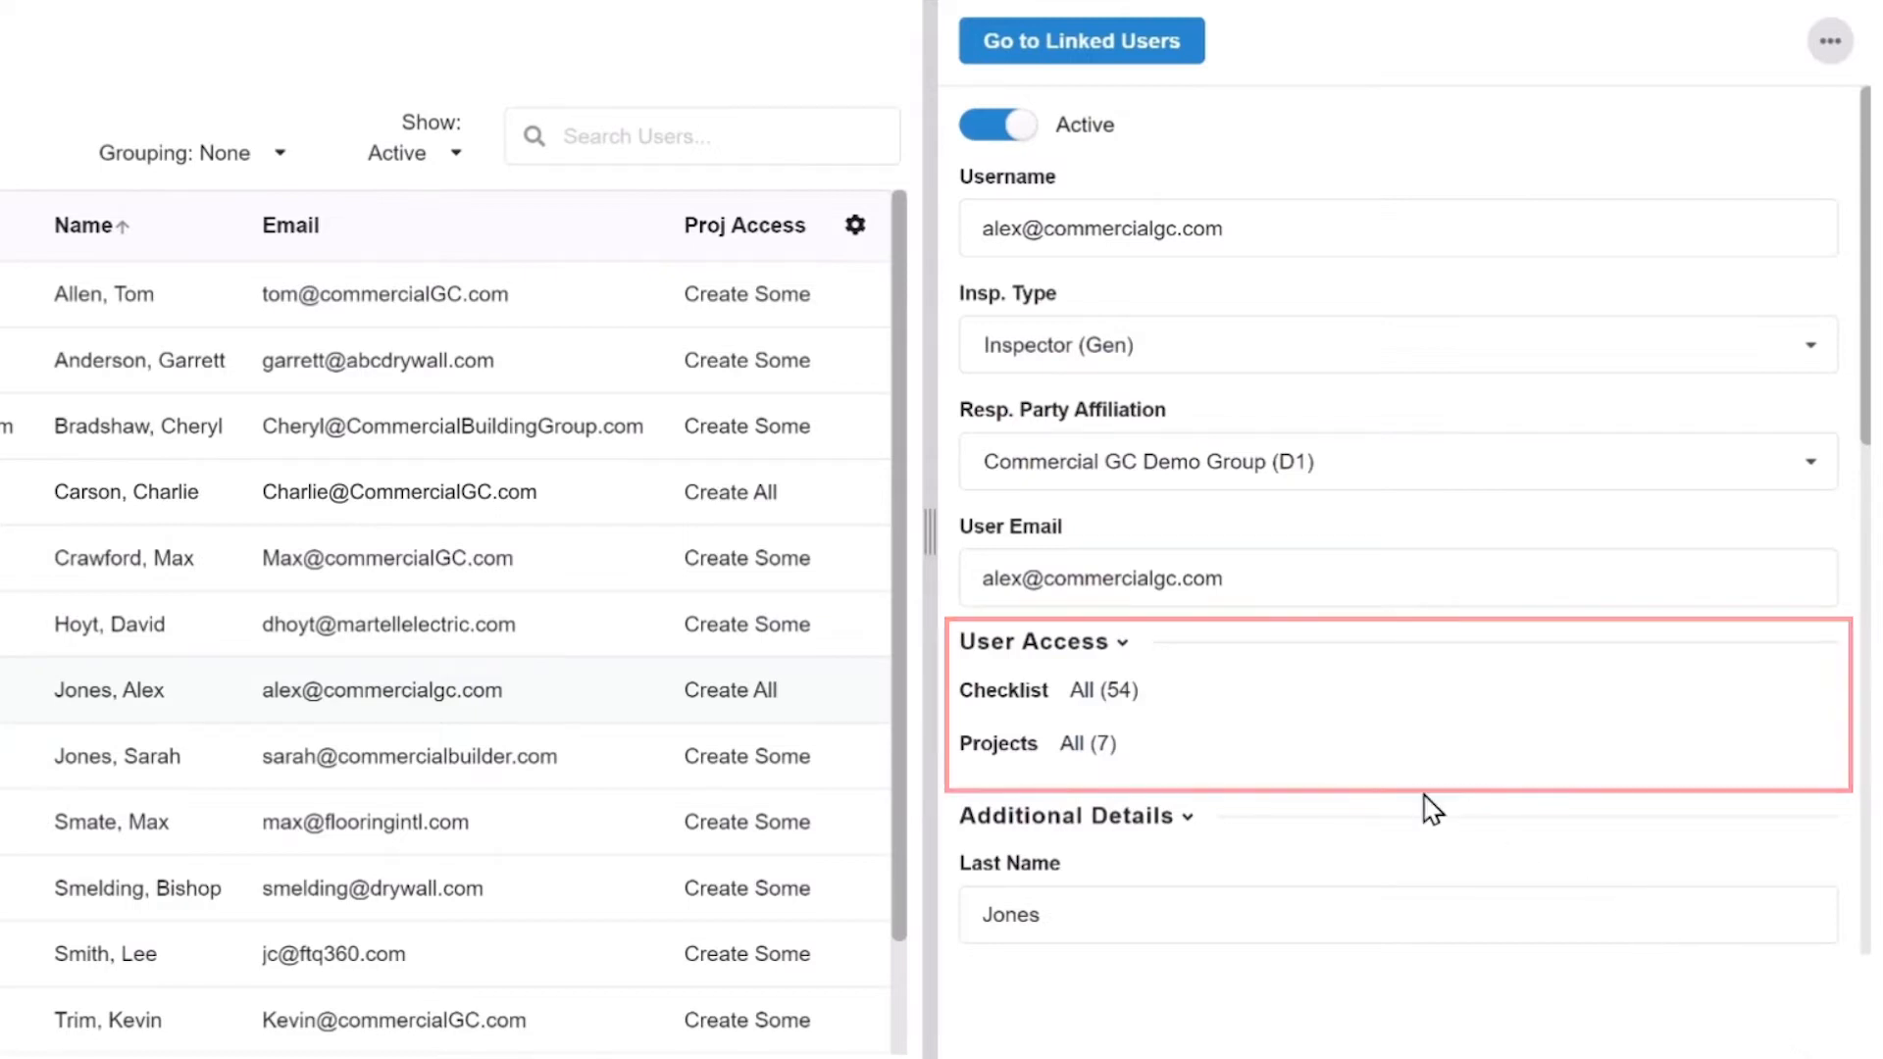
# Uncheck View for Great Grocery Store Chain, Rollingwood Elementary Remodel and The Beach Club Condominiums projects.
pyautogui.click(1080, 748)
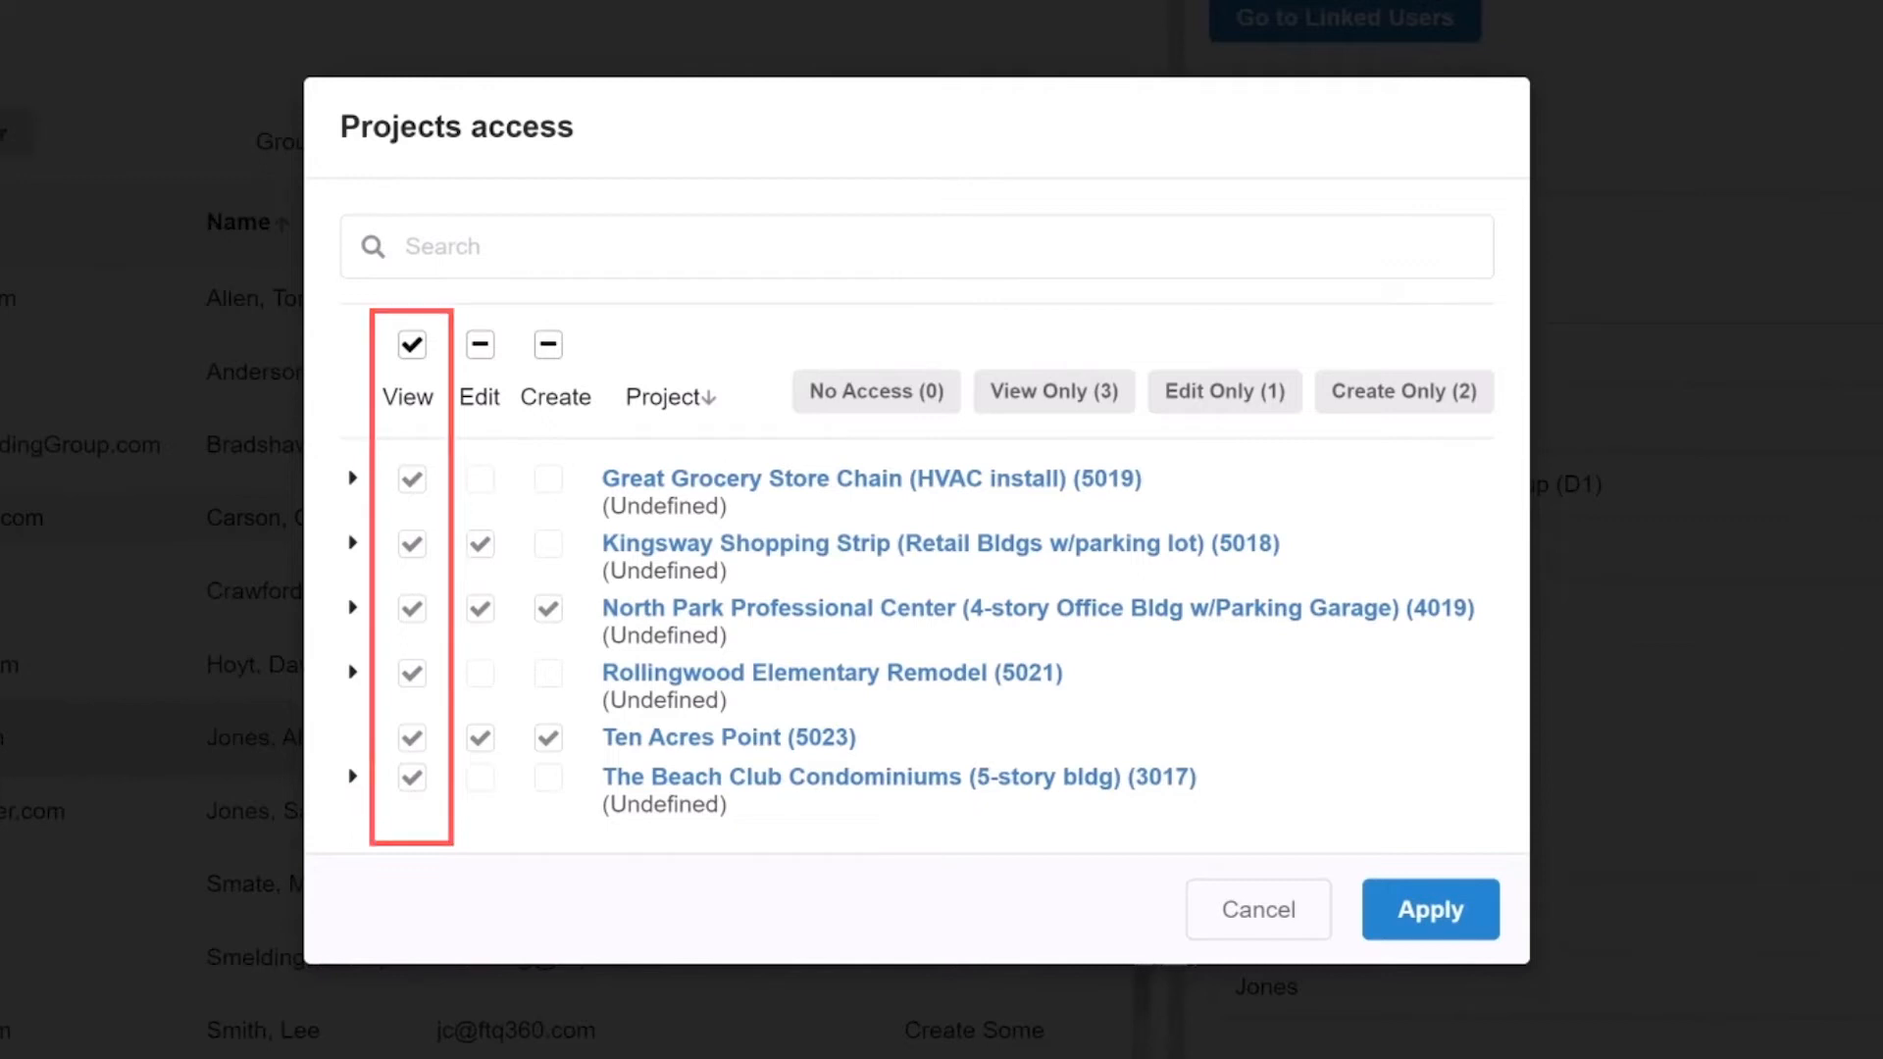
pyautogui.click(411, 486)
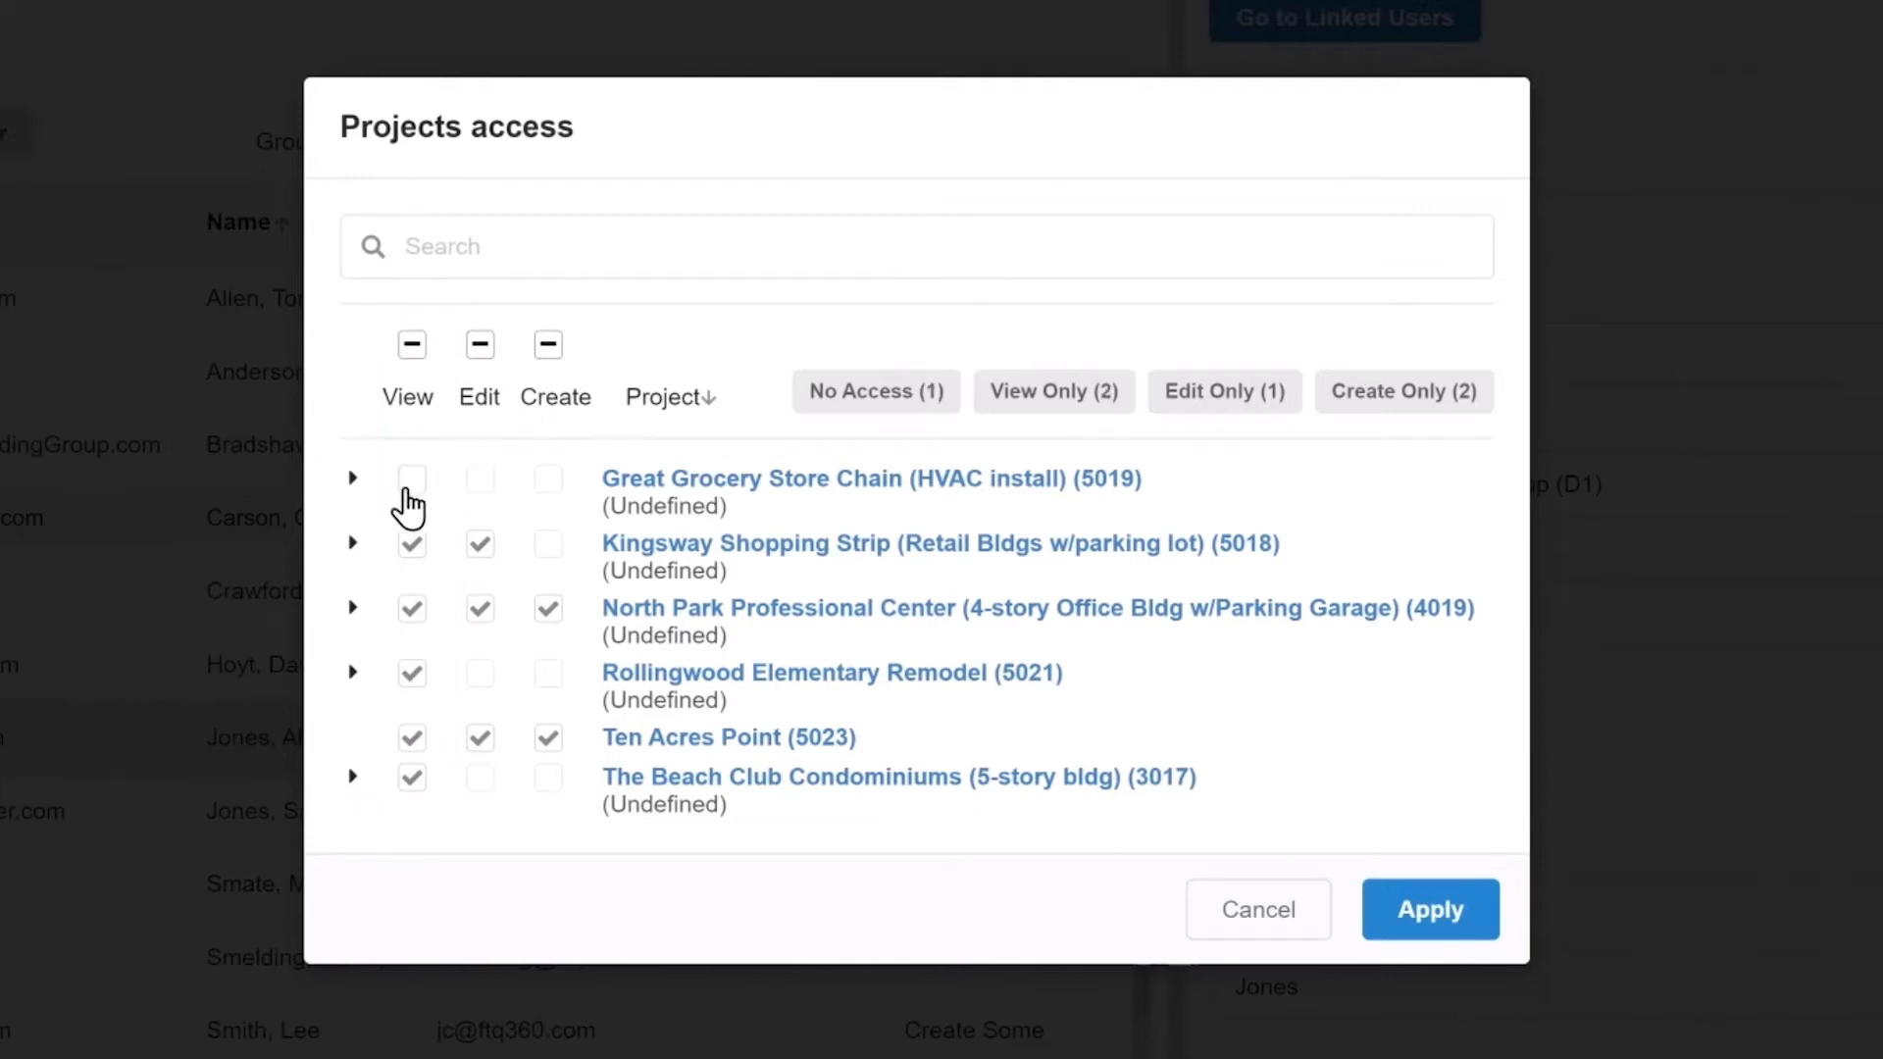
pyautogui.click(411, 677)
pyautogui.click(412, 782)
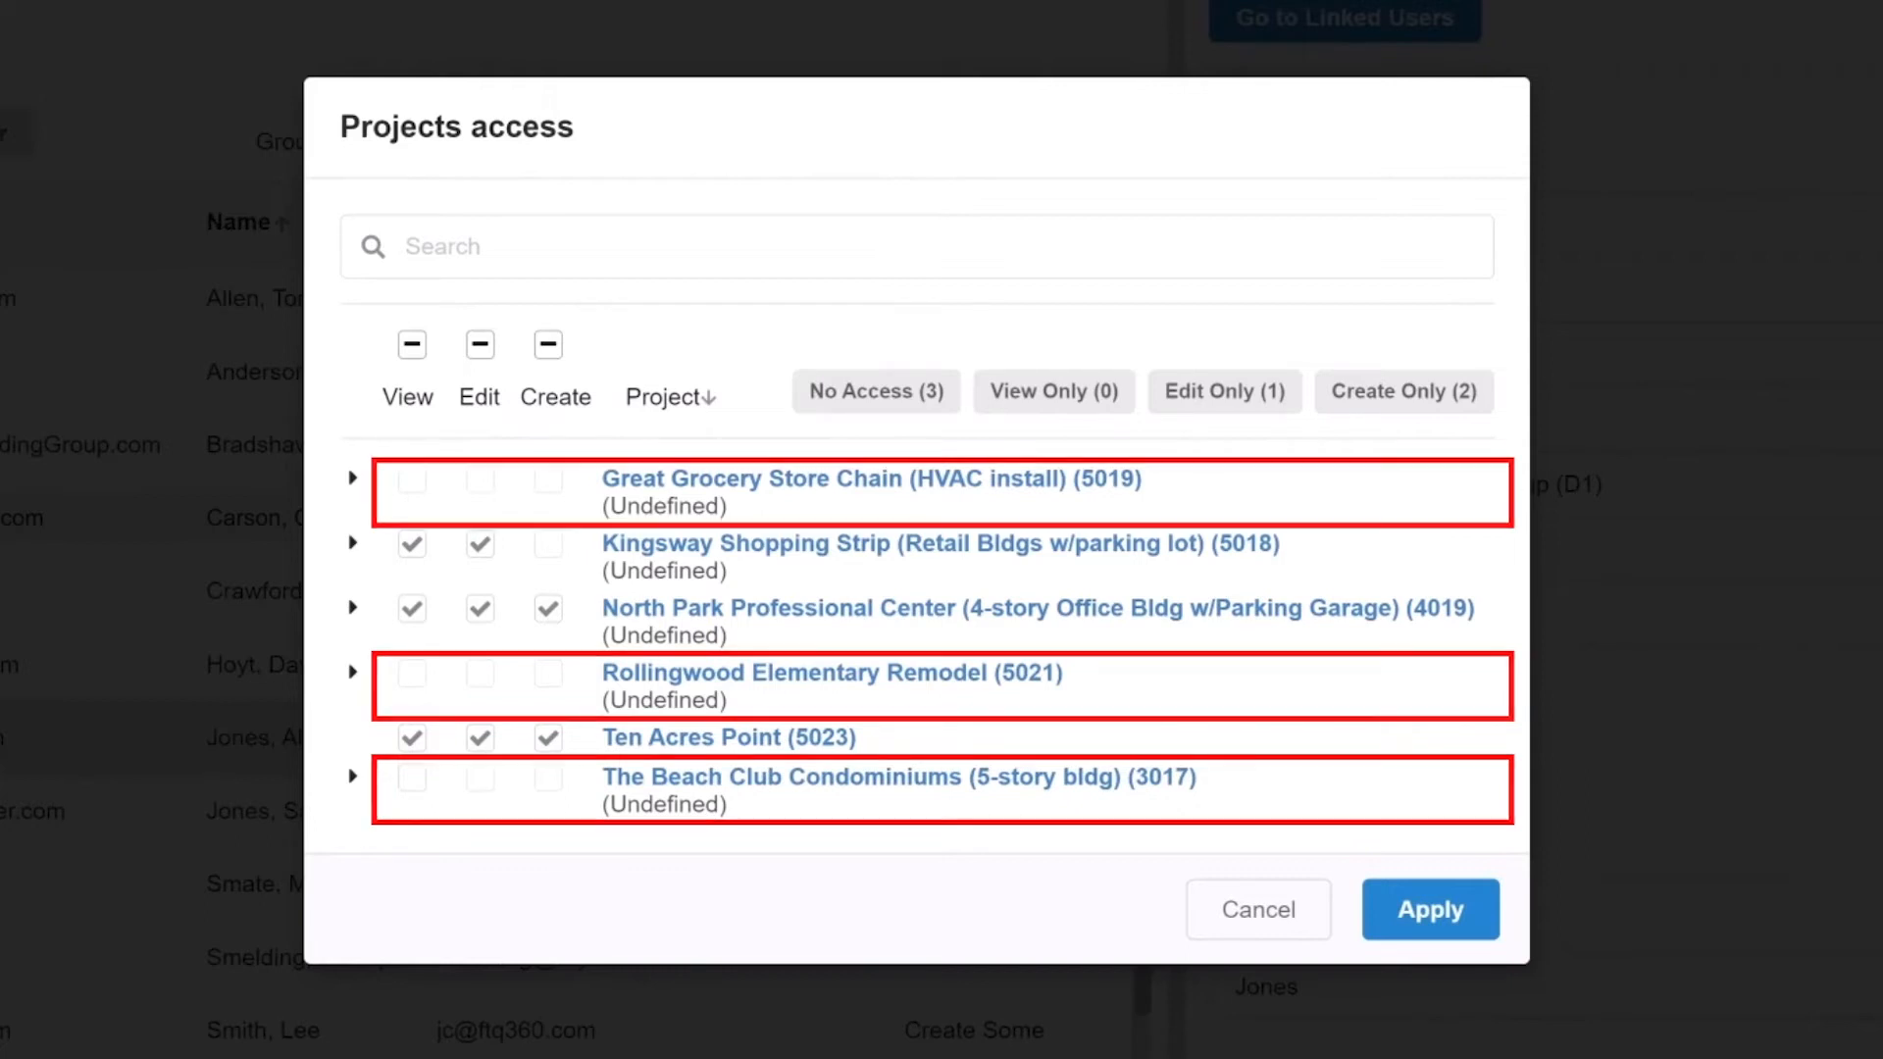
pyautogui.click(351, 608)
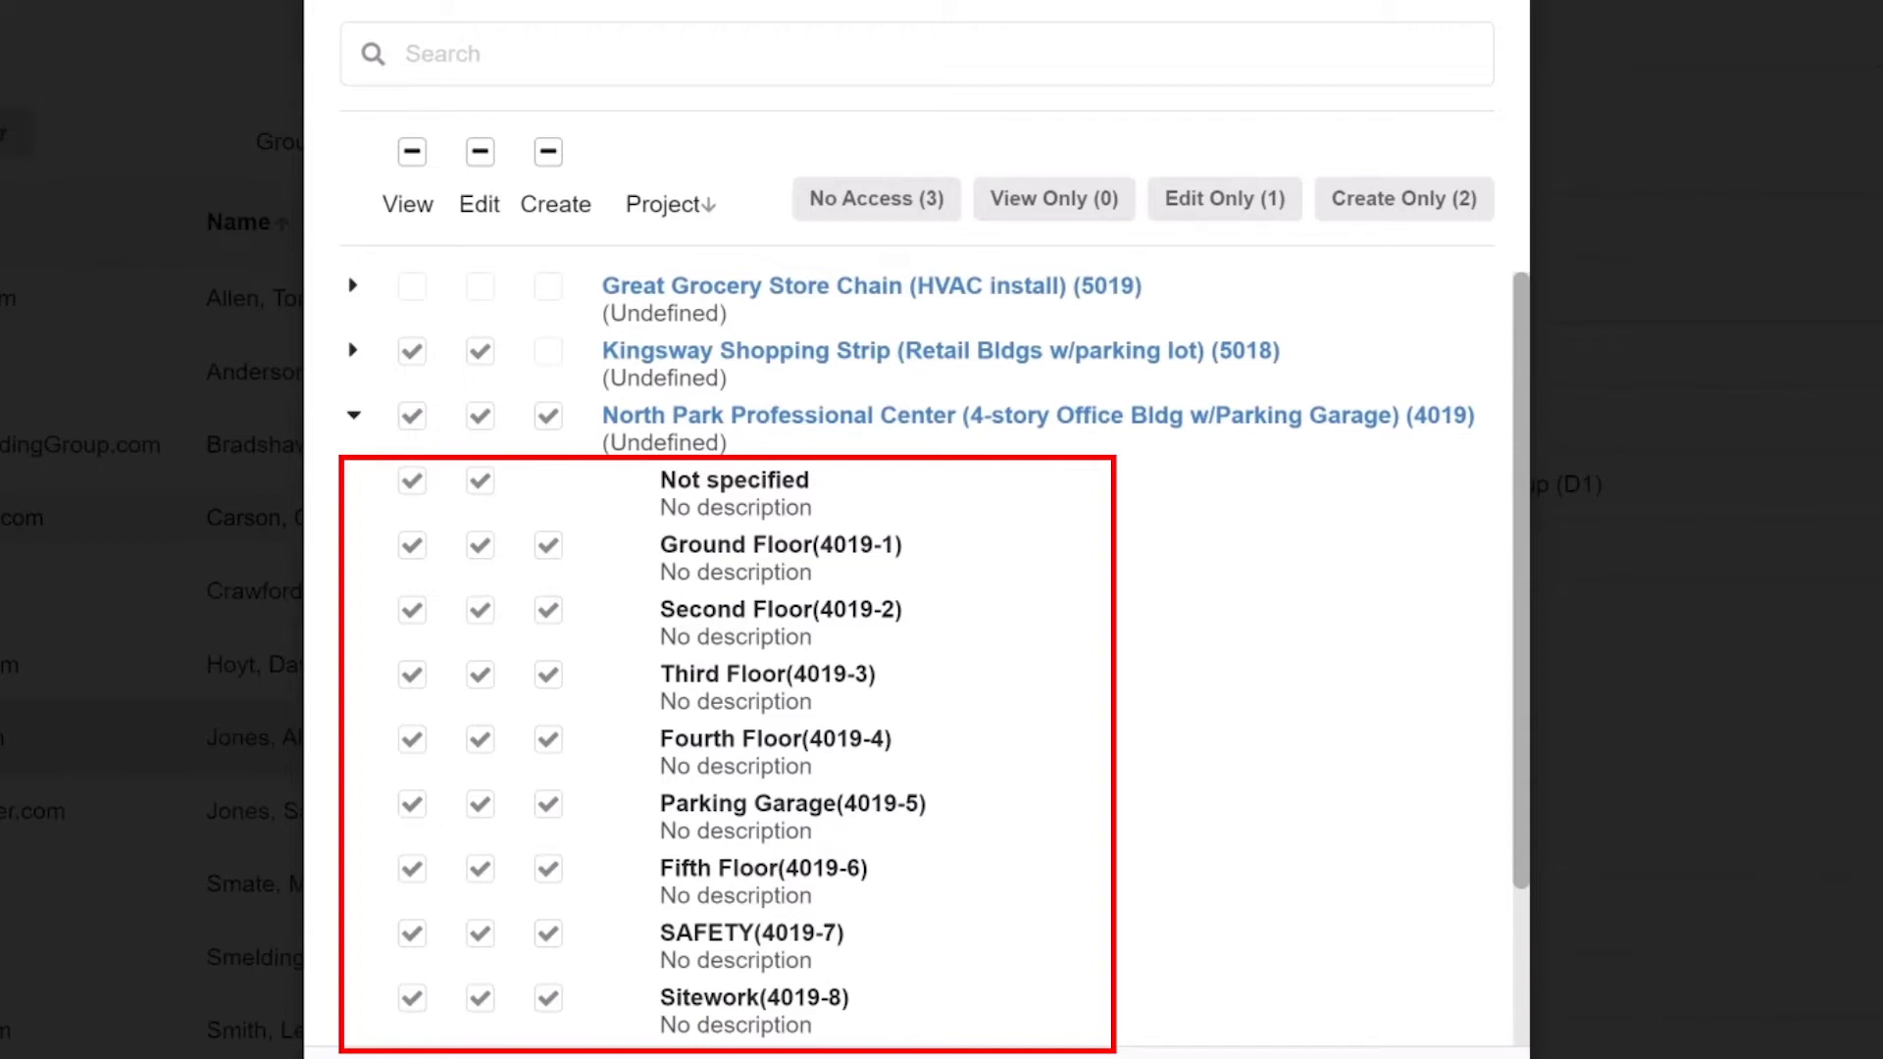
pyautogui.click(355, 416)
# Apply the Some (2 of 6) project access, review Permissions and Roles, and mark the user for invitation.
pyautogui.click(1412, 918)
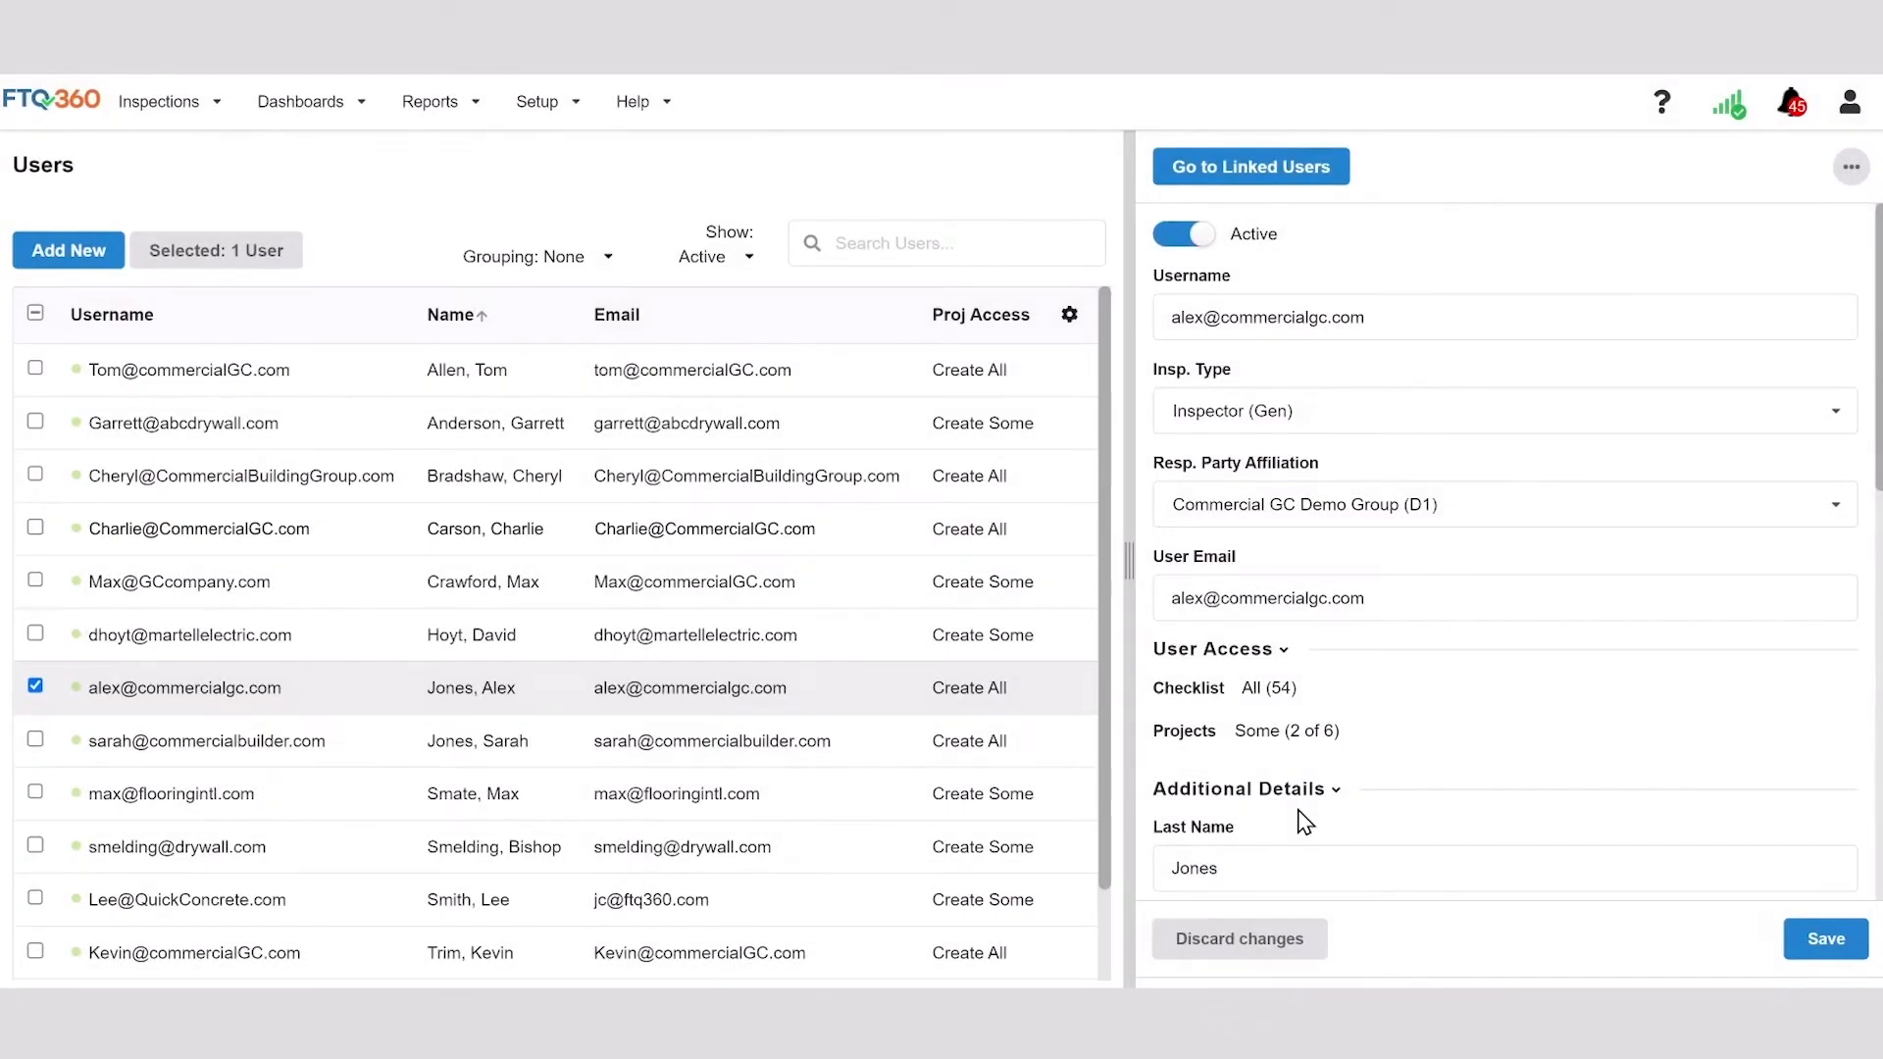
pyautogui.scroll(-3, 1304, 821)
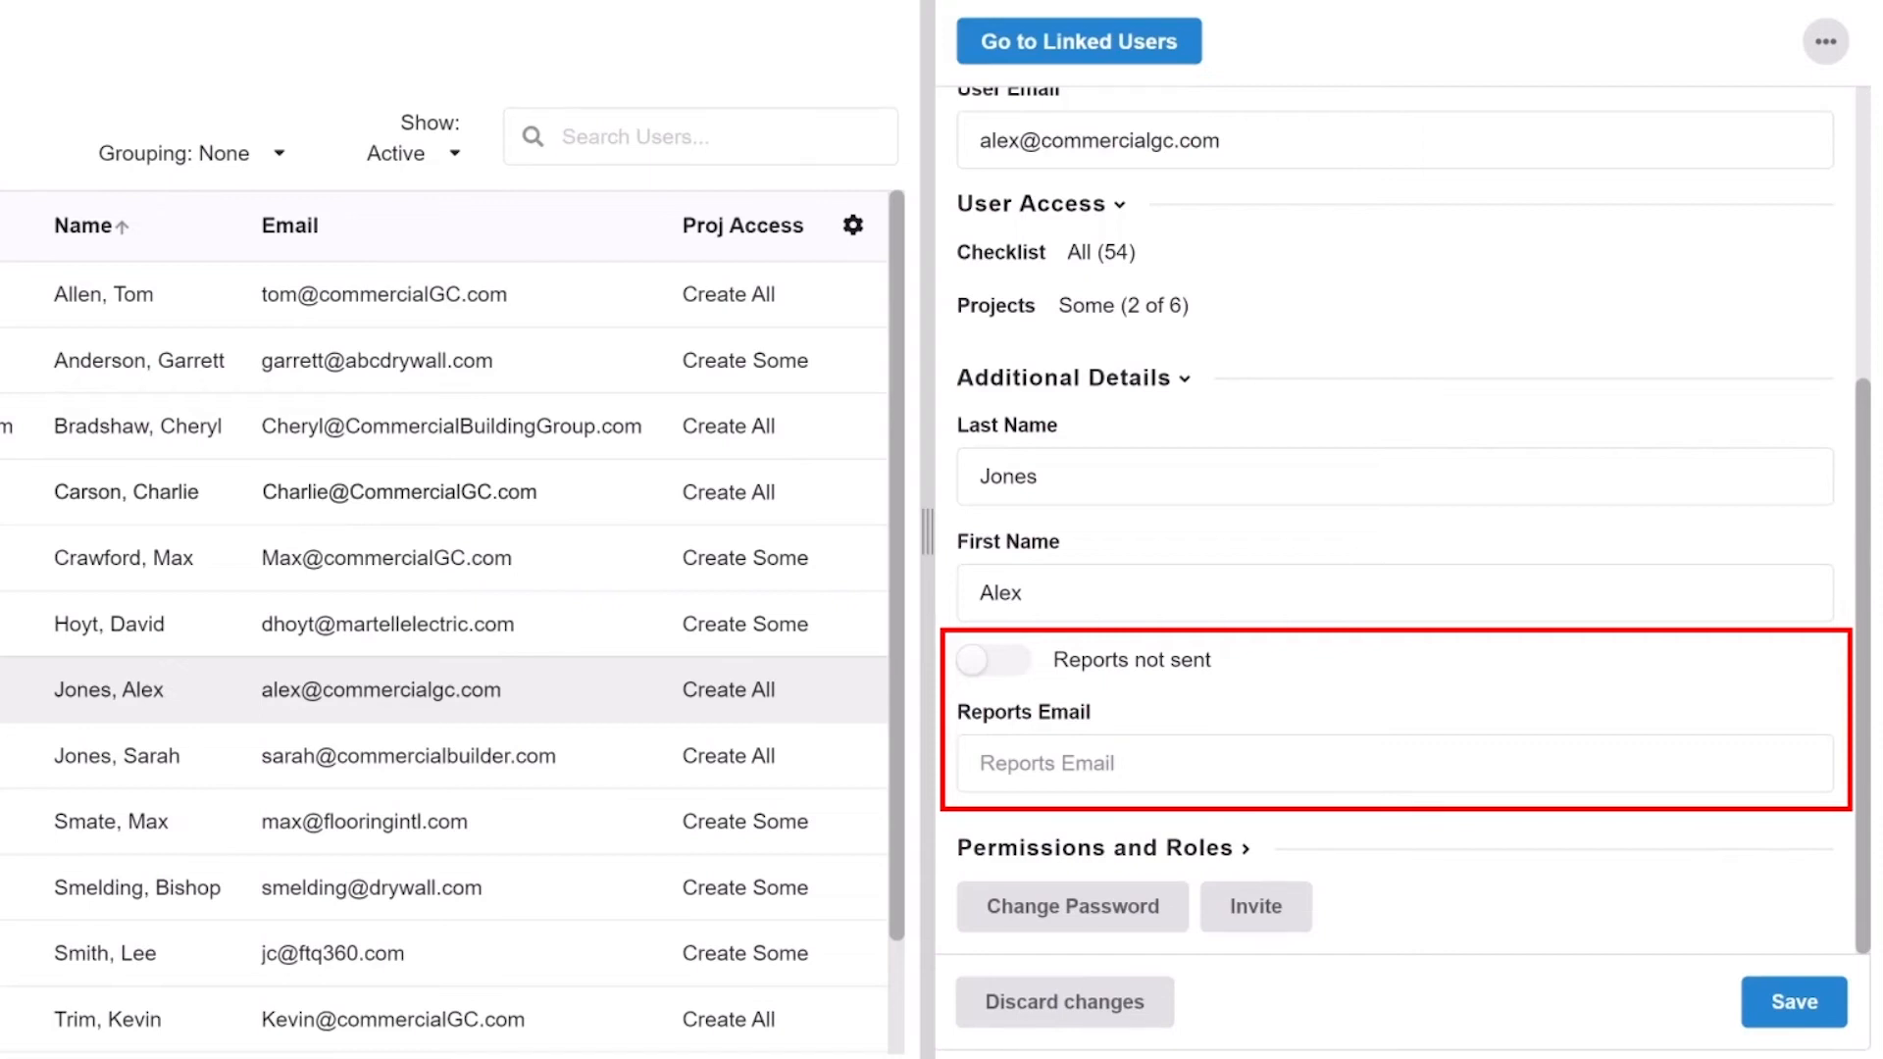
pyautogui.click(1241, 849)
pyautogui.moveTo(1866, 456); pyautogui.dragTo(1868, 753)
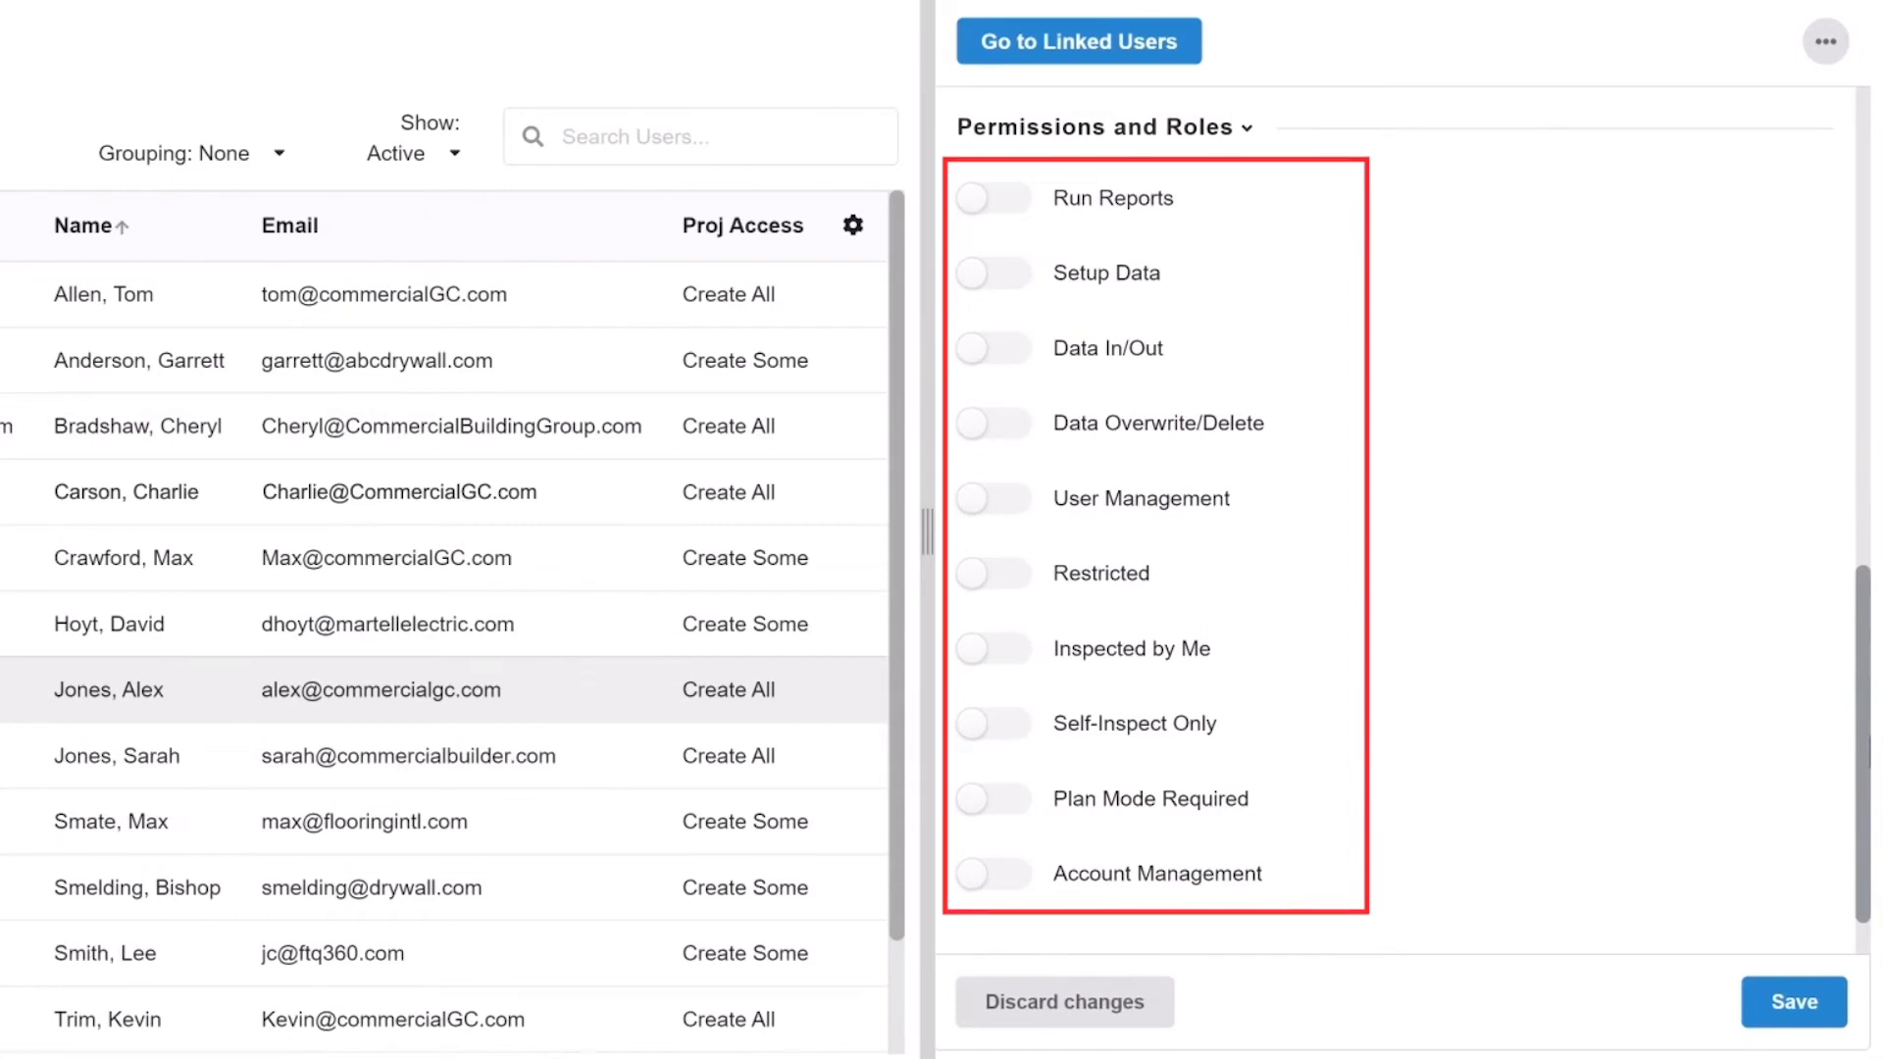
pyautogui.click(1248, 128)
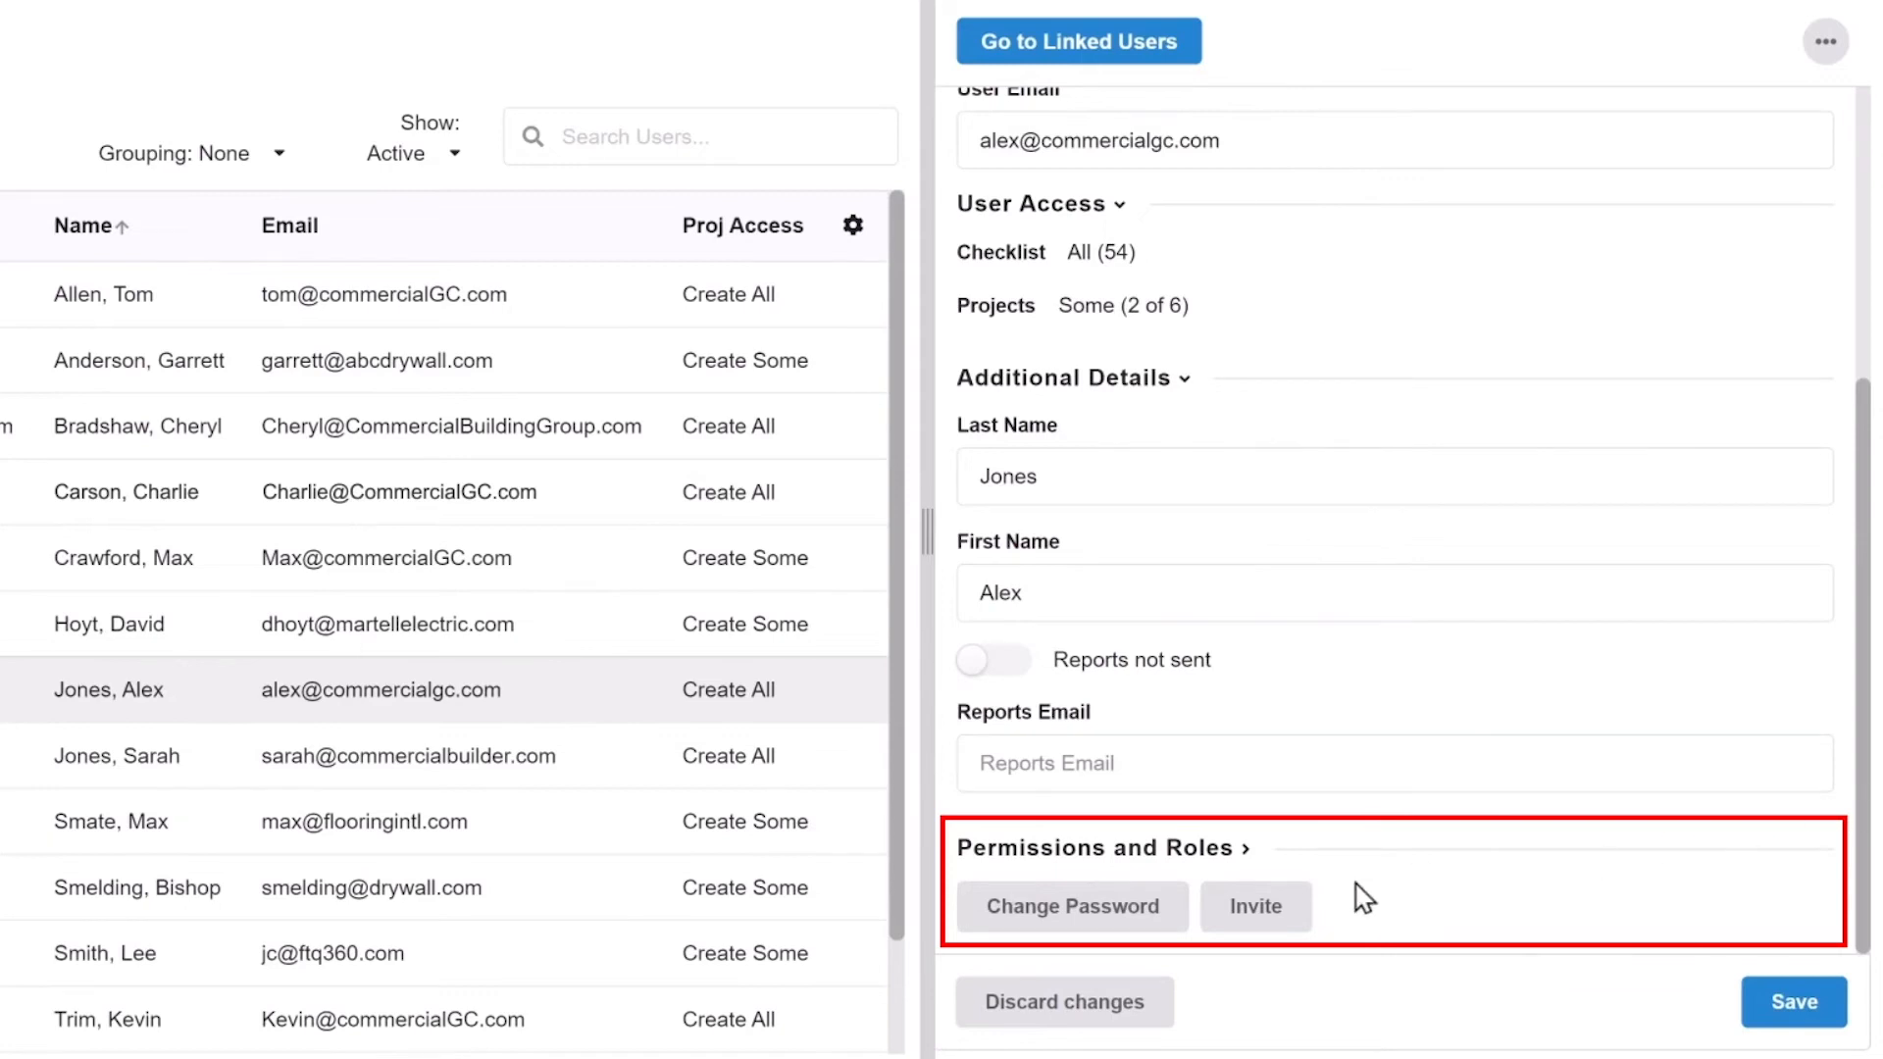
pyautogui.click(1279, 907)
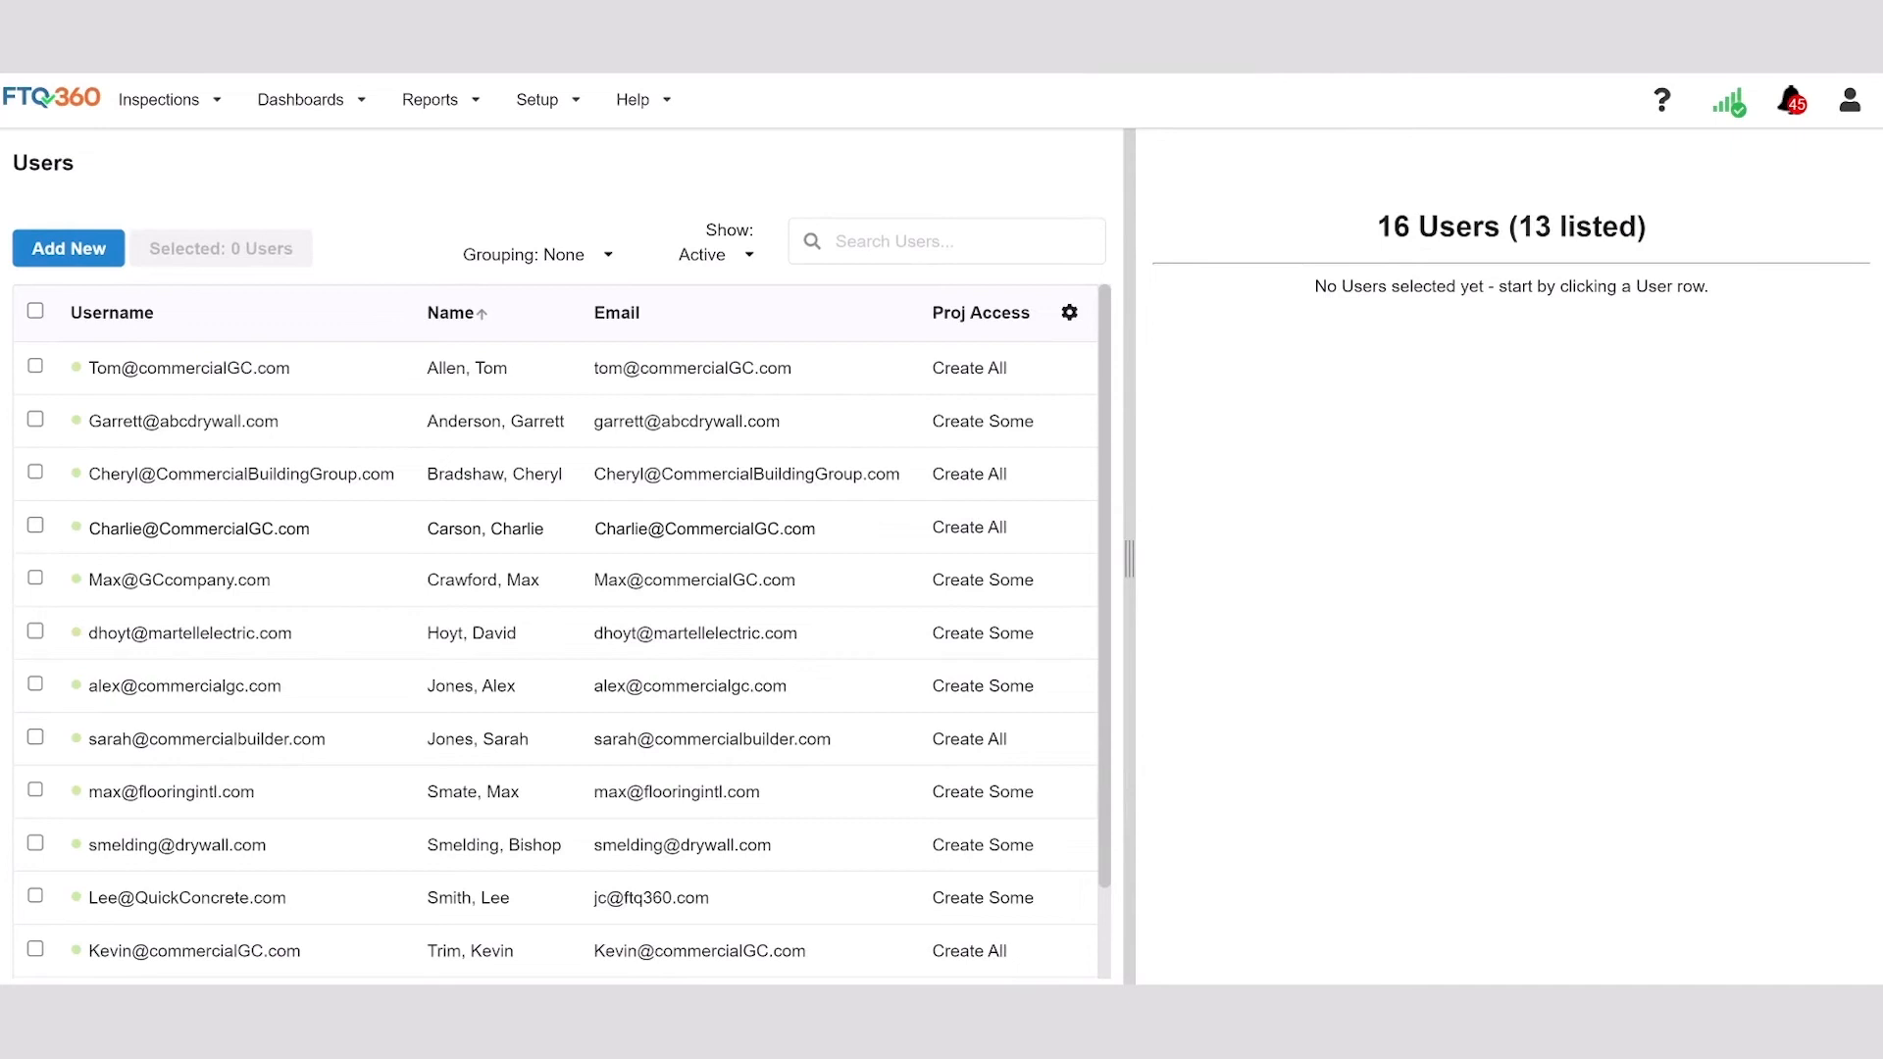
# Toggle sorting on the Name and Proj Access columns, ending with Name sorted A to Z.
pyautogui.click(473, 317)
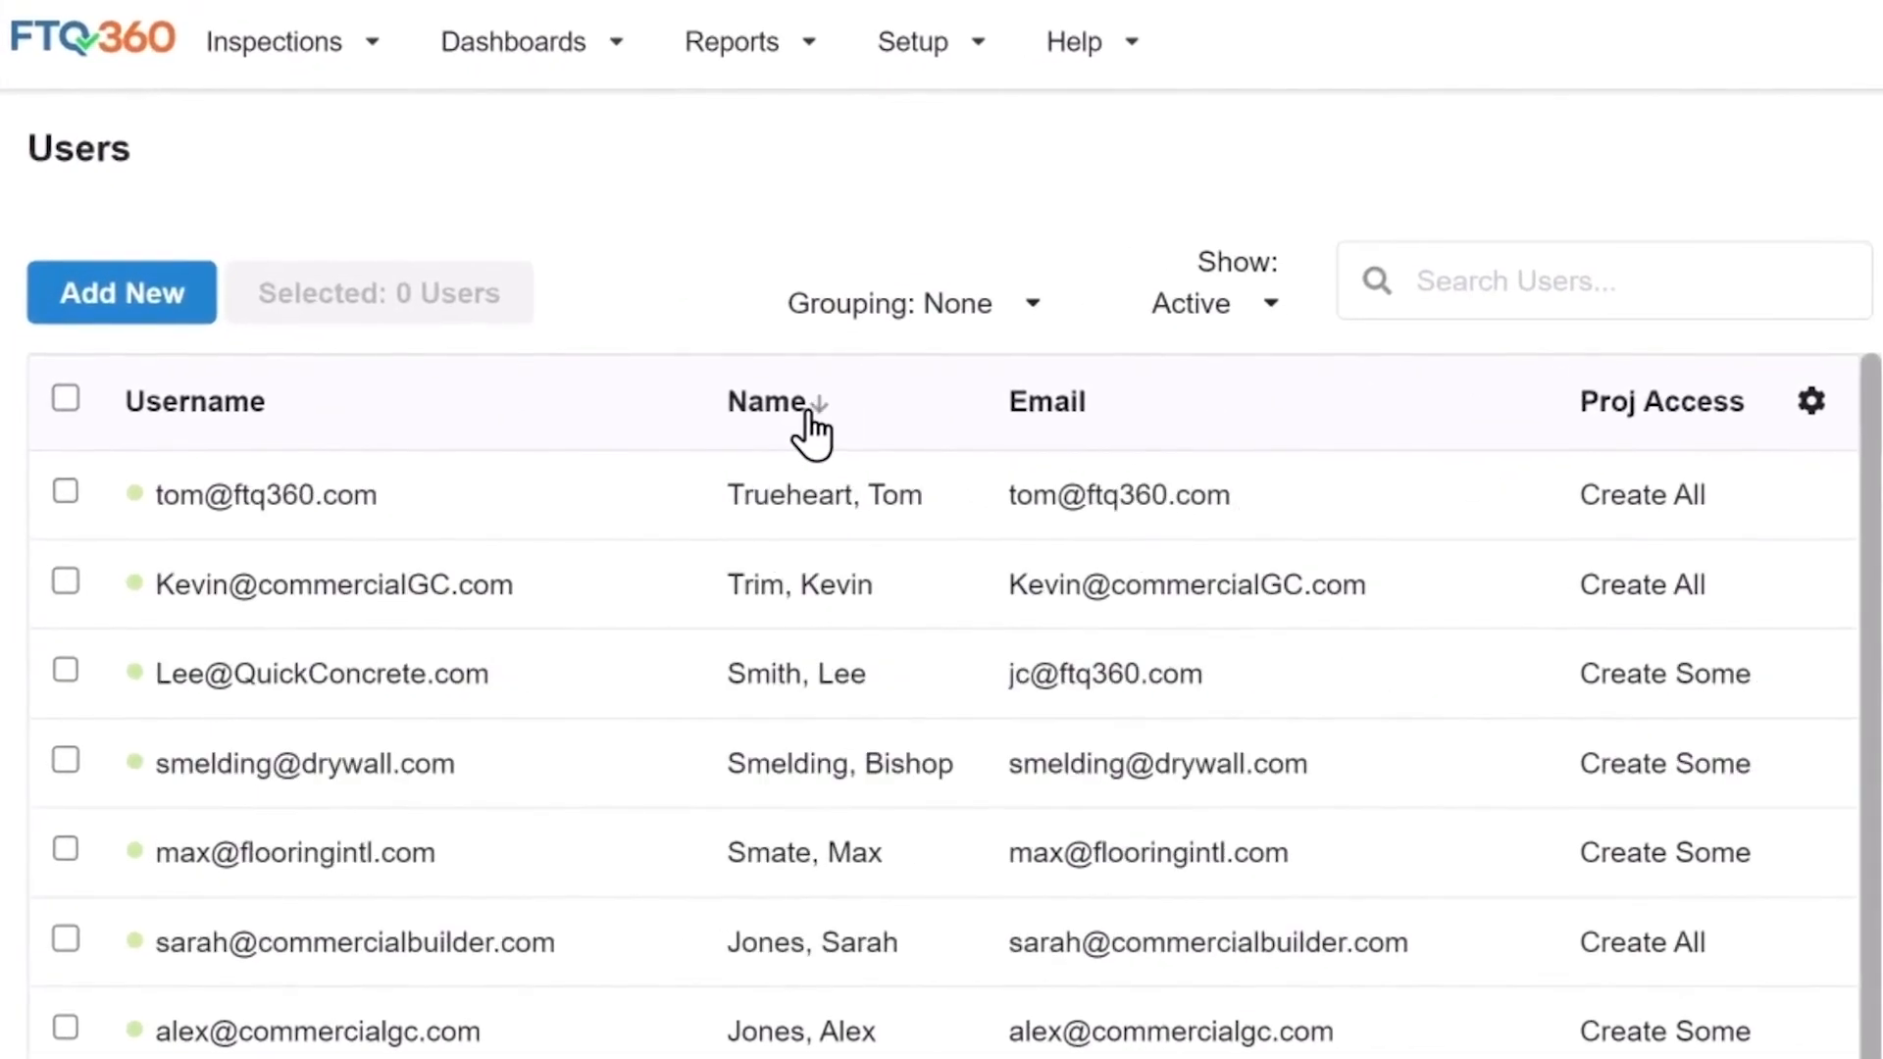
pyautogui.click(809, 417)
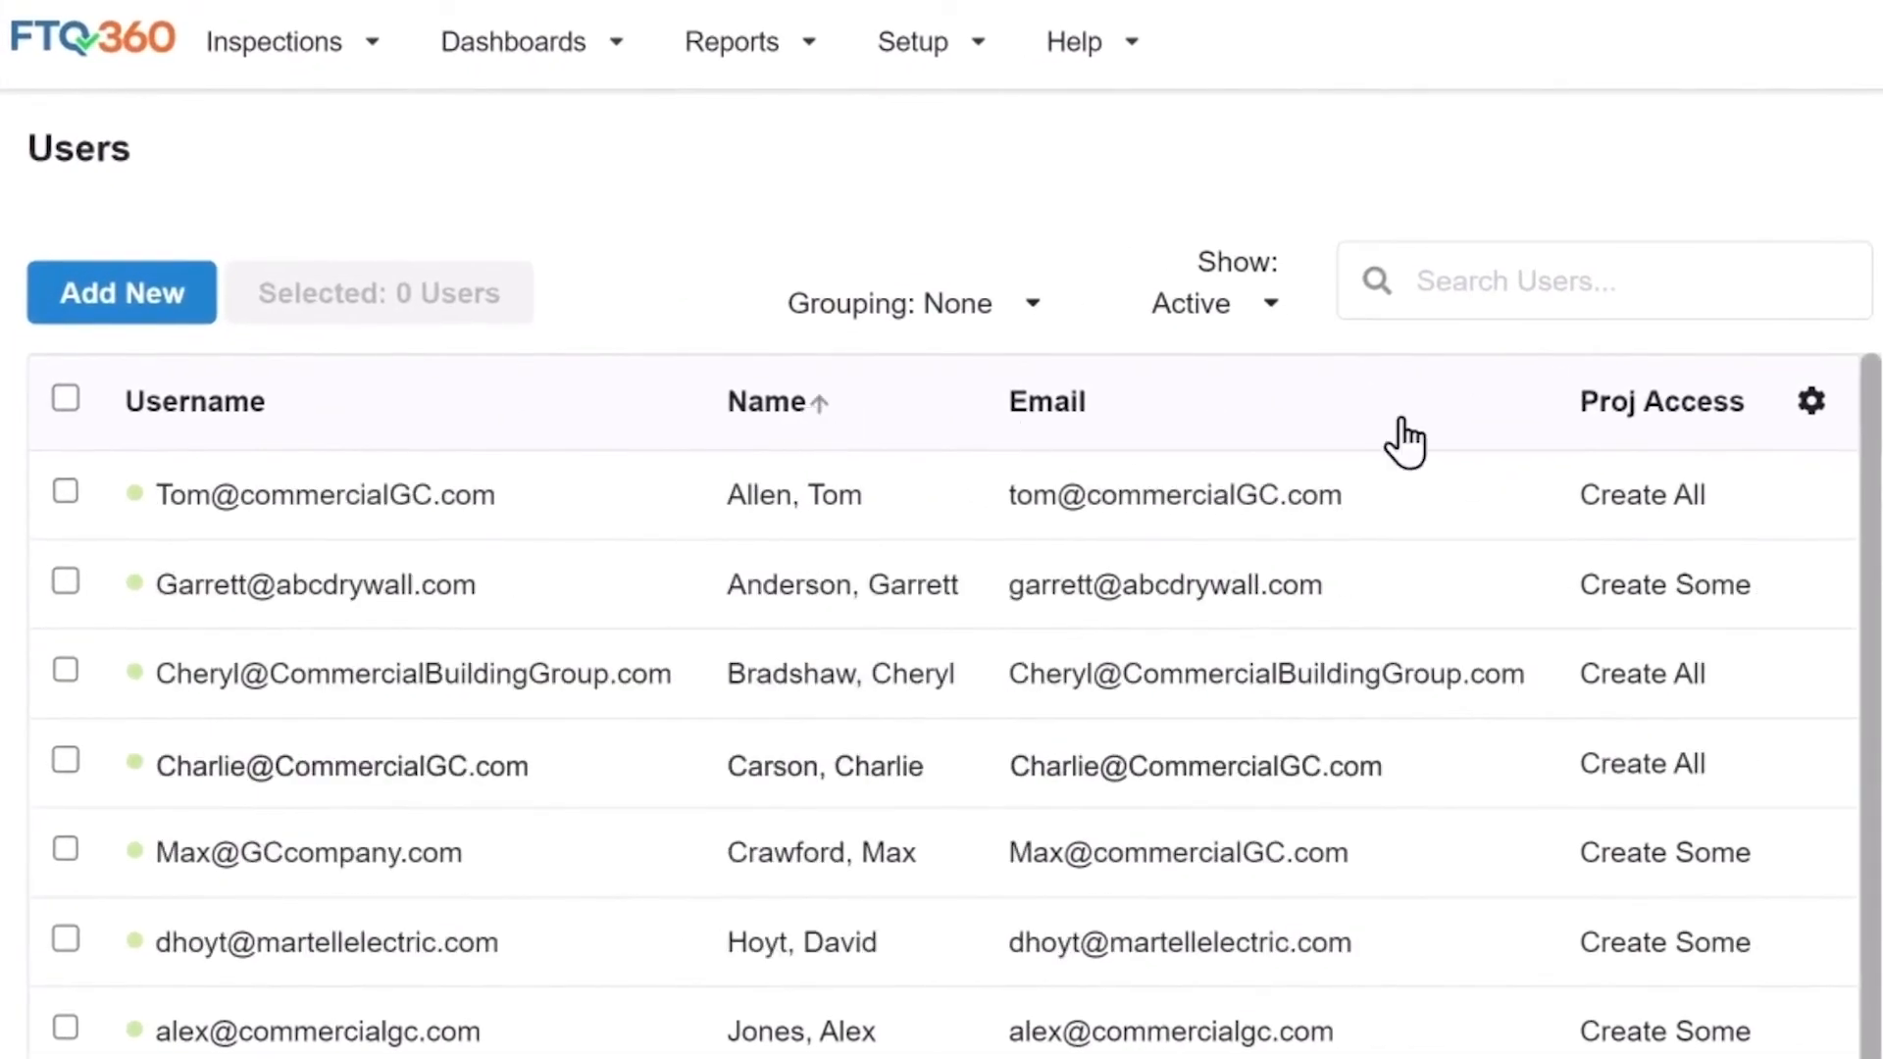
pyautogui.click(1731, 410)
pyautogui.click(1681, 453)
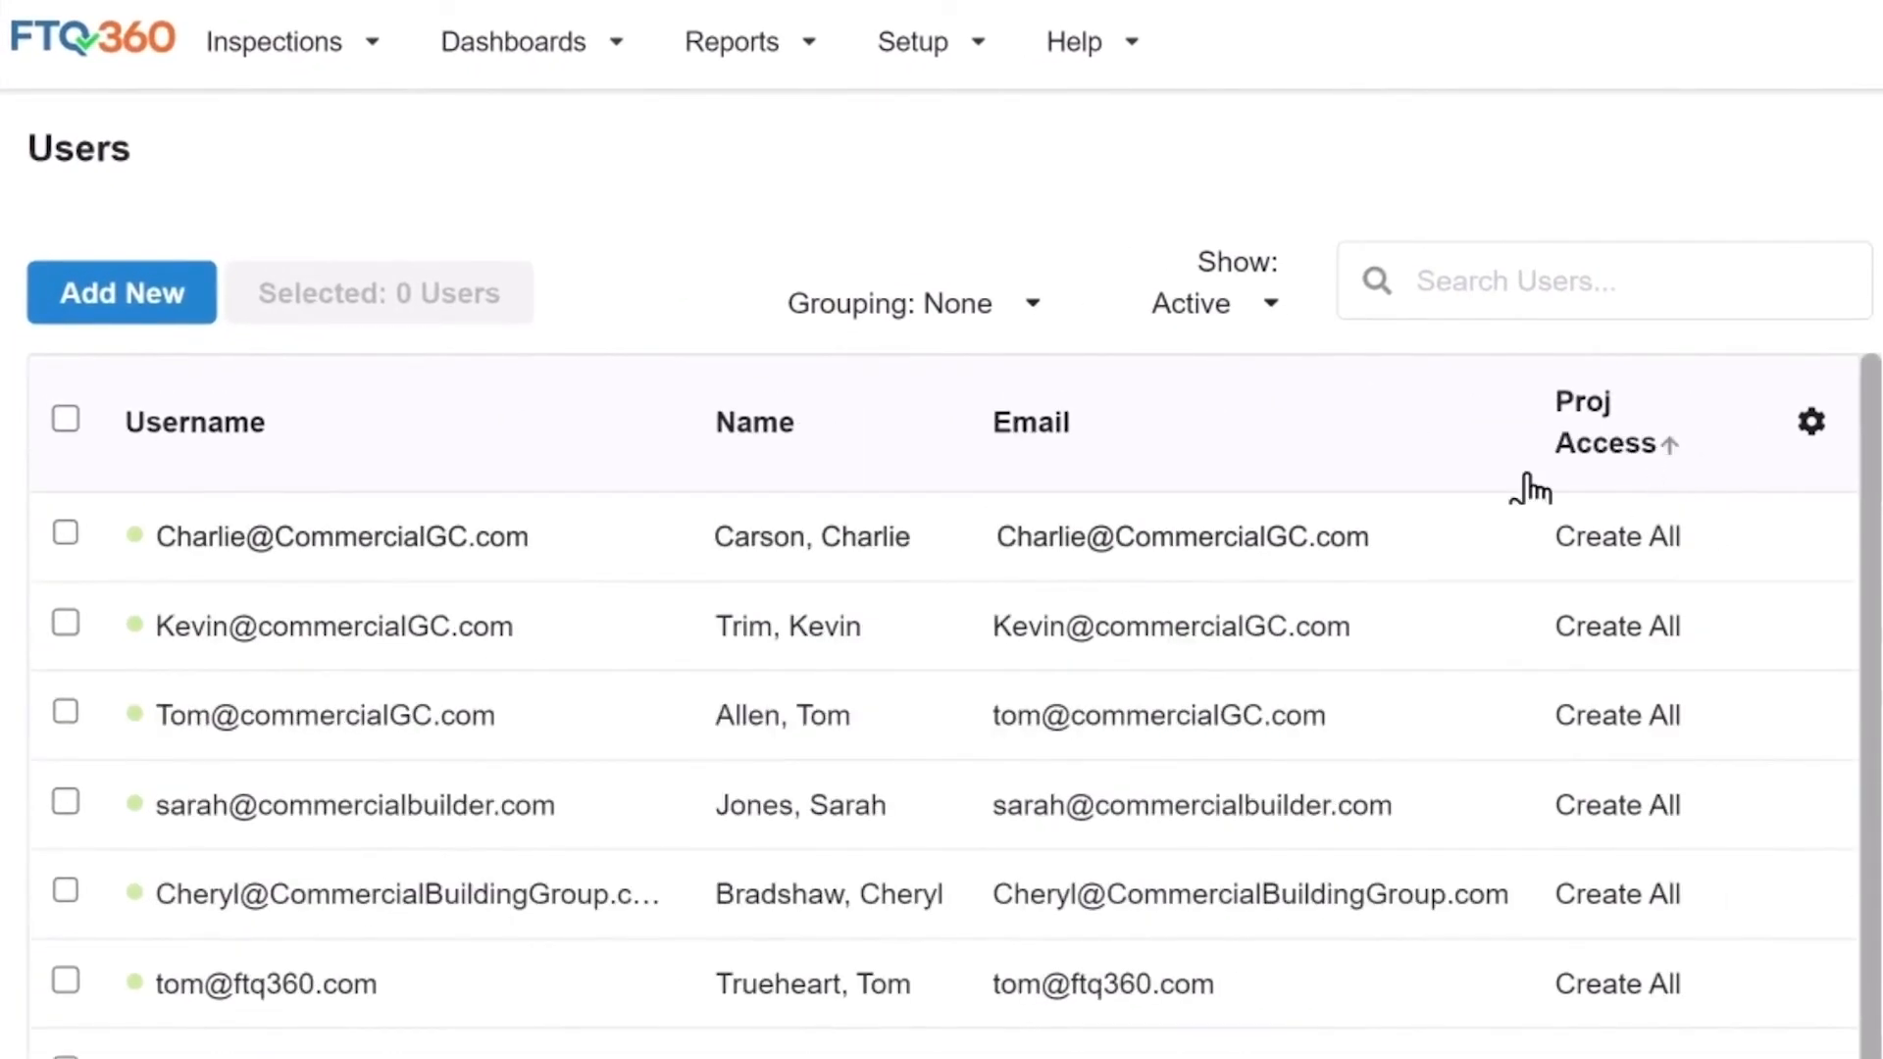
pyautogui.click(778, 420)
pyautogui.click(811, 422)
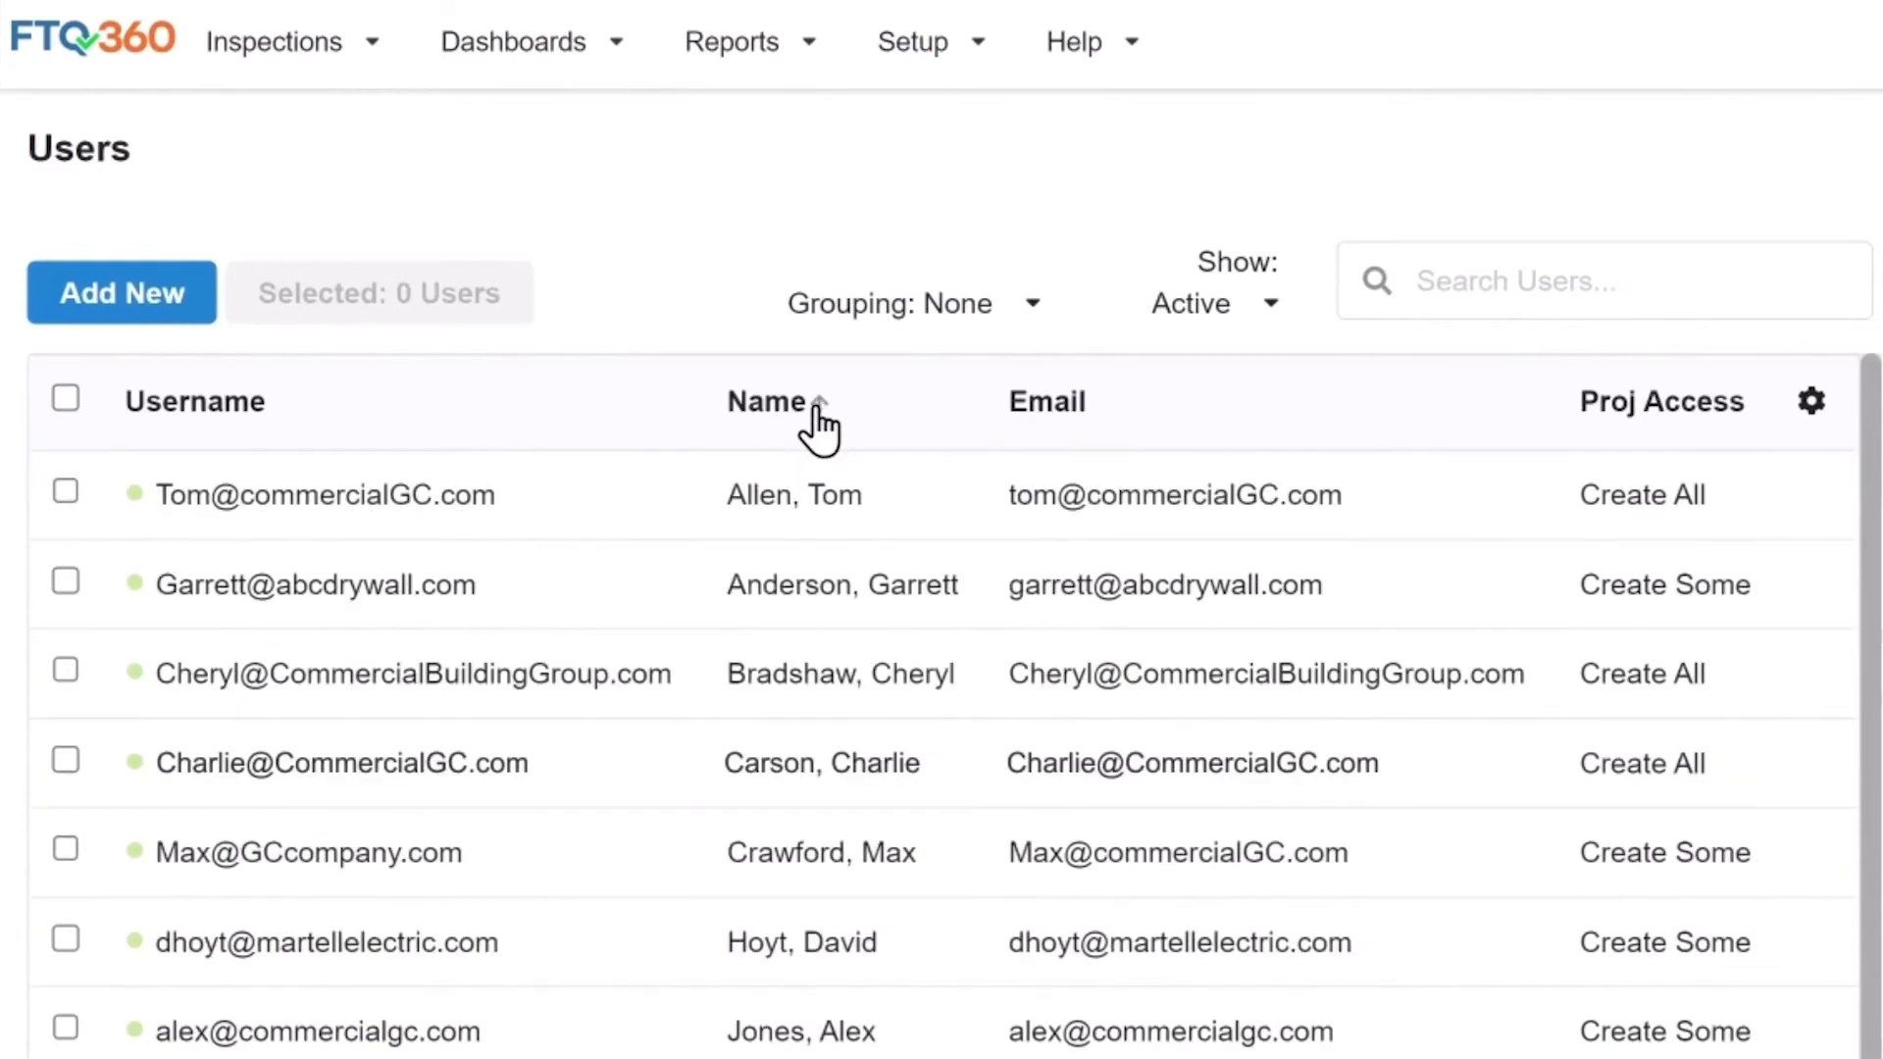
pyautogui.click(1032, 310)
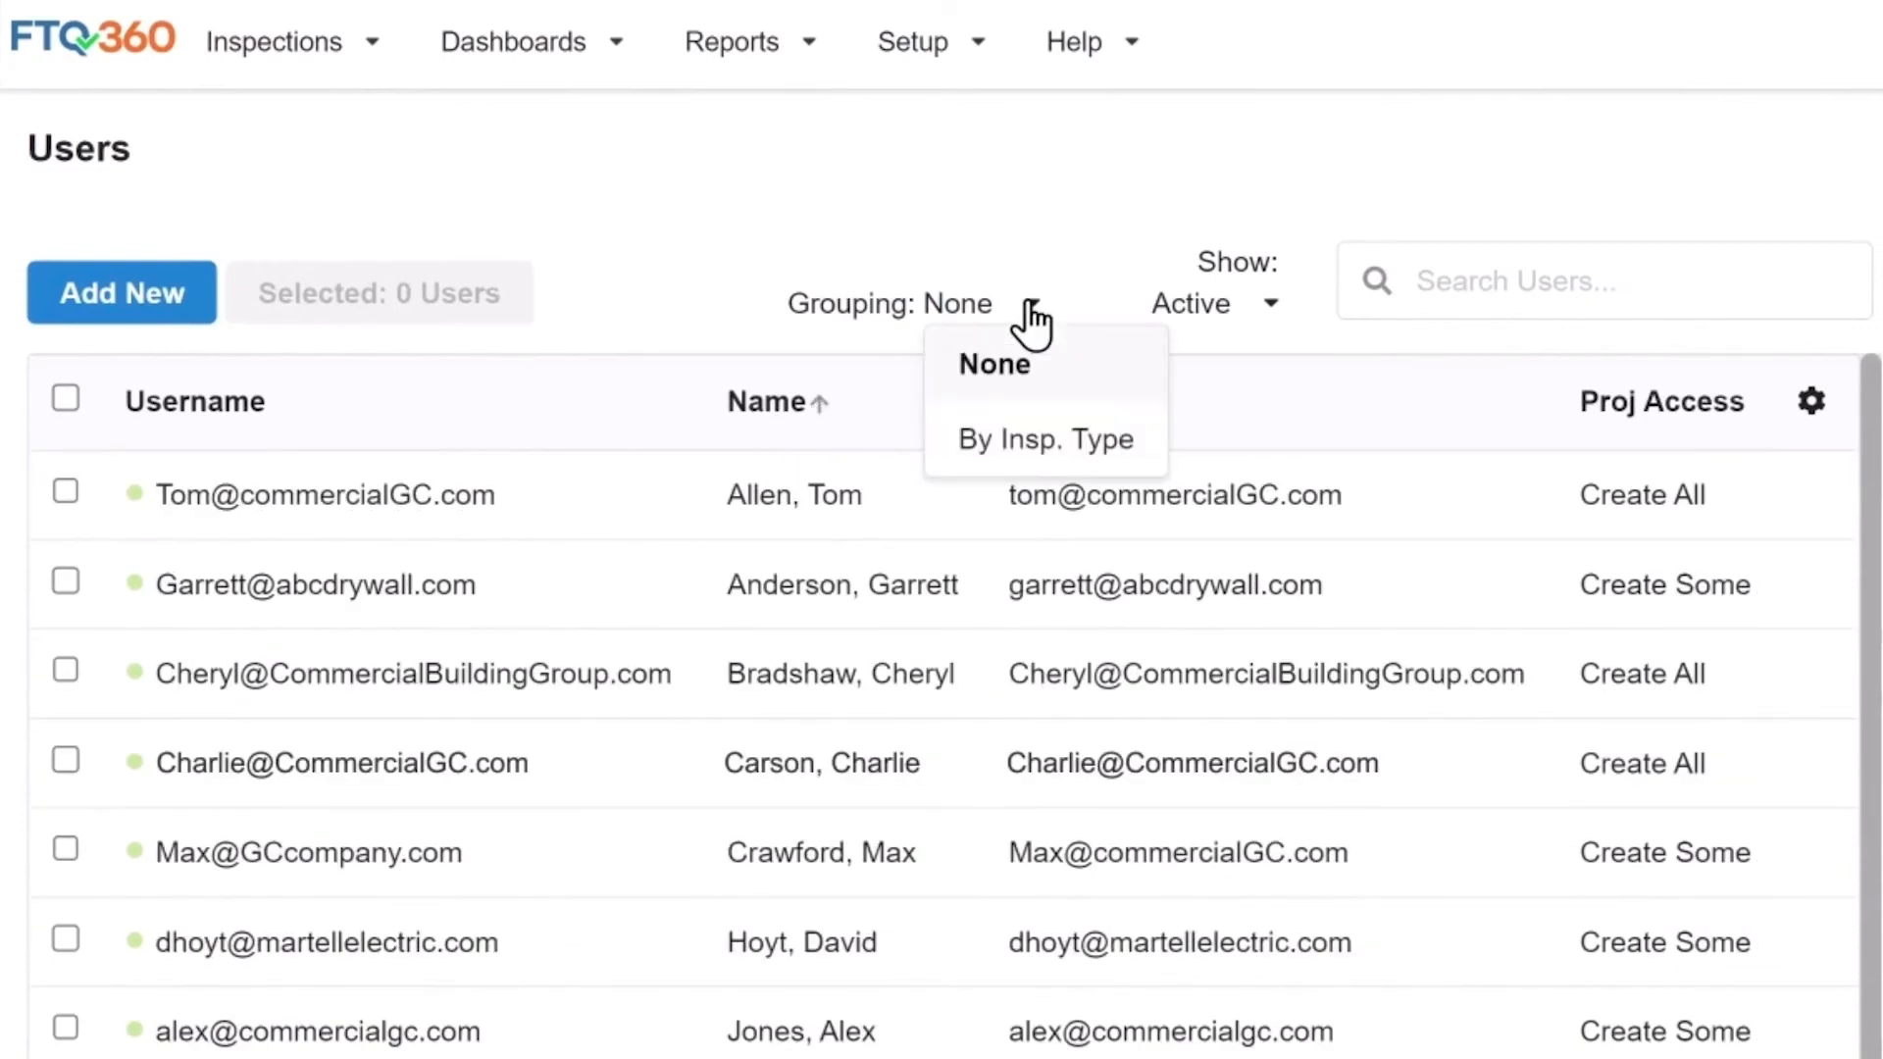
# Group the user list By Insp. Type, then set Grouping back to None.
pyautogui.click(1057, 435)
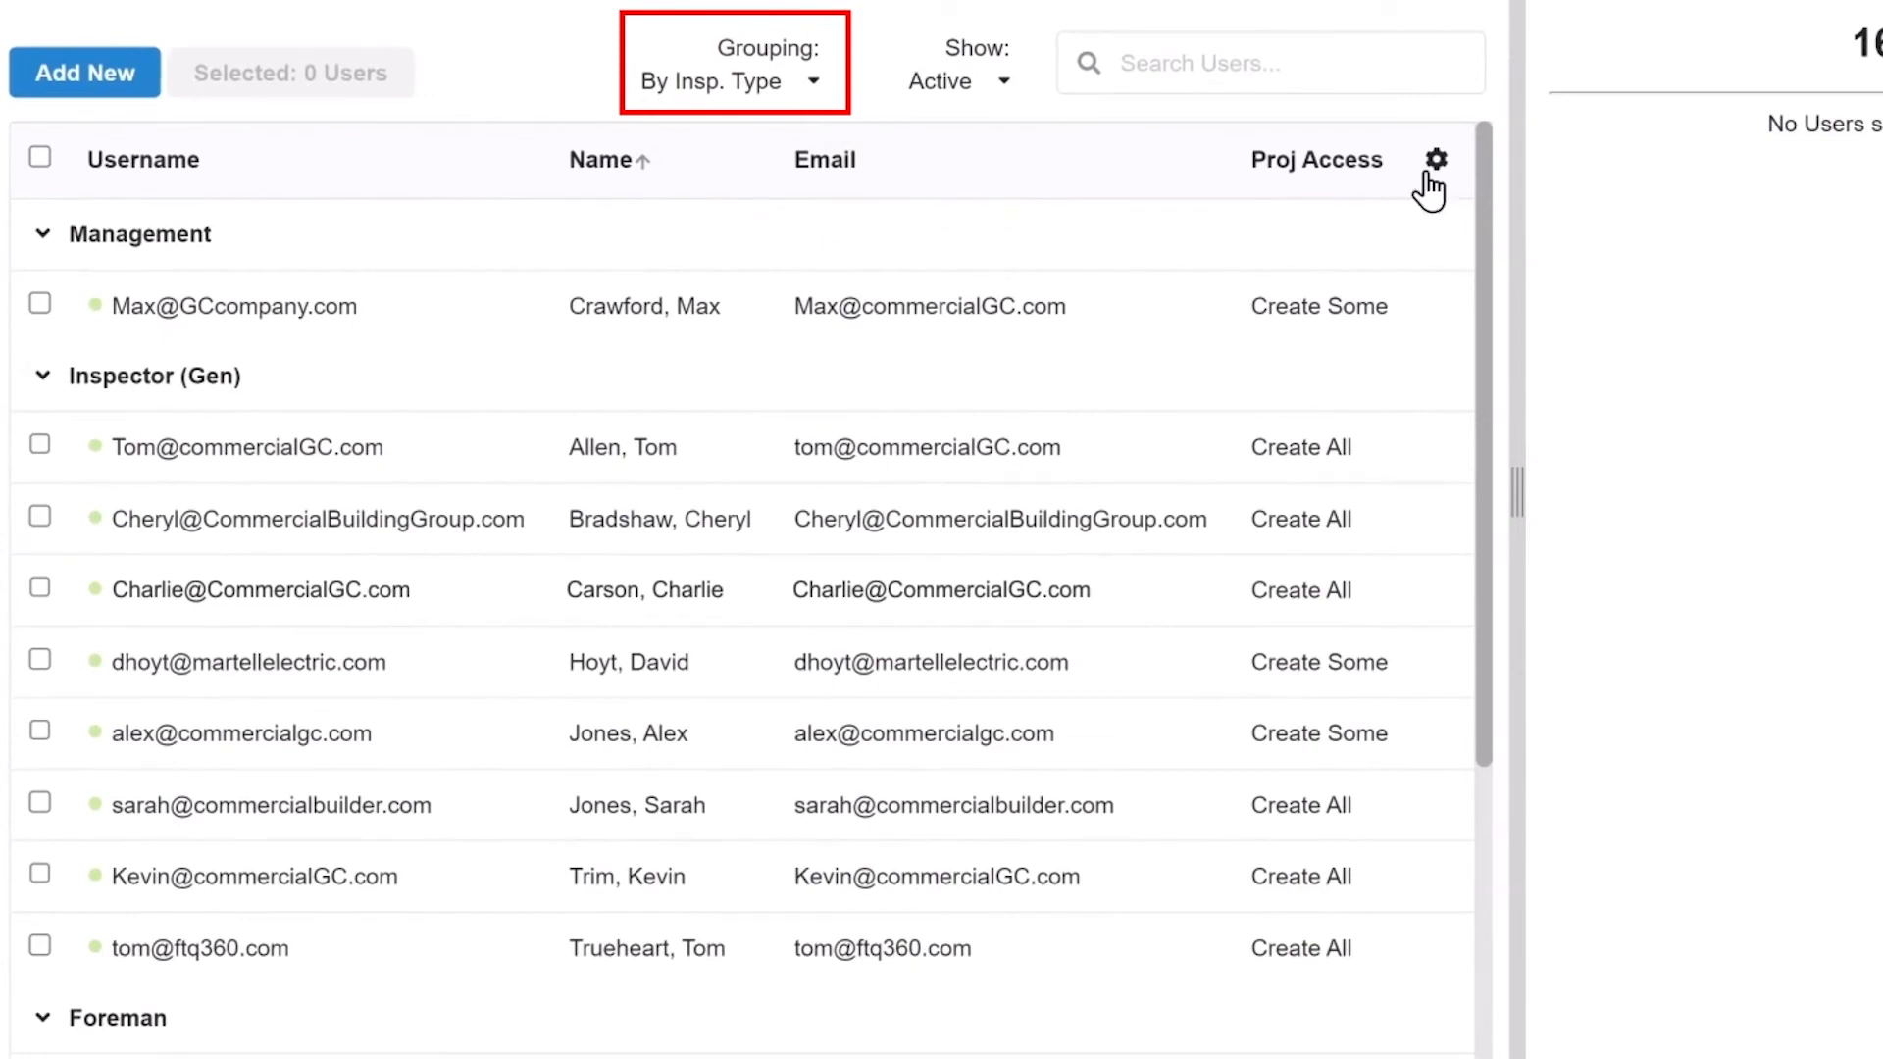
pyautogui.scroll(-2, 1461, 371)
pyautogui.scroll(-2, 1461, 370)
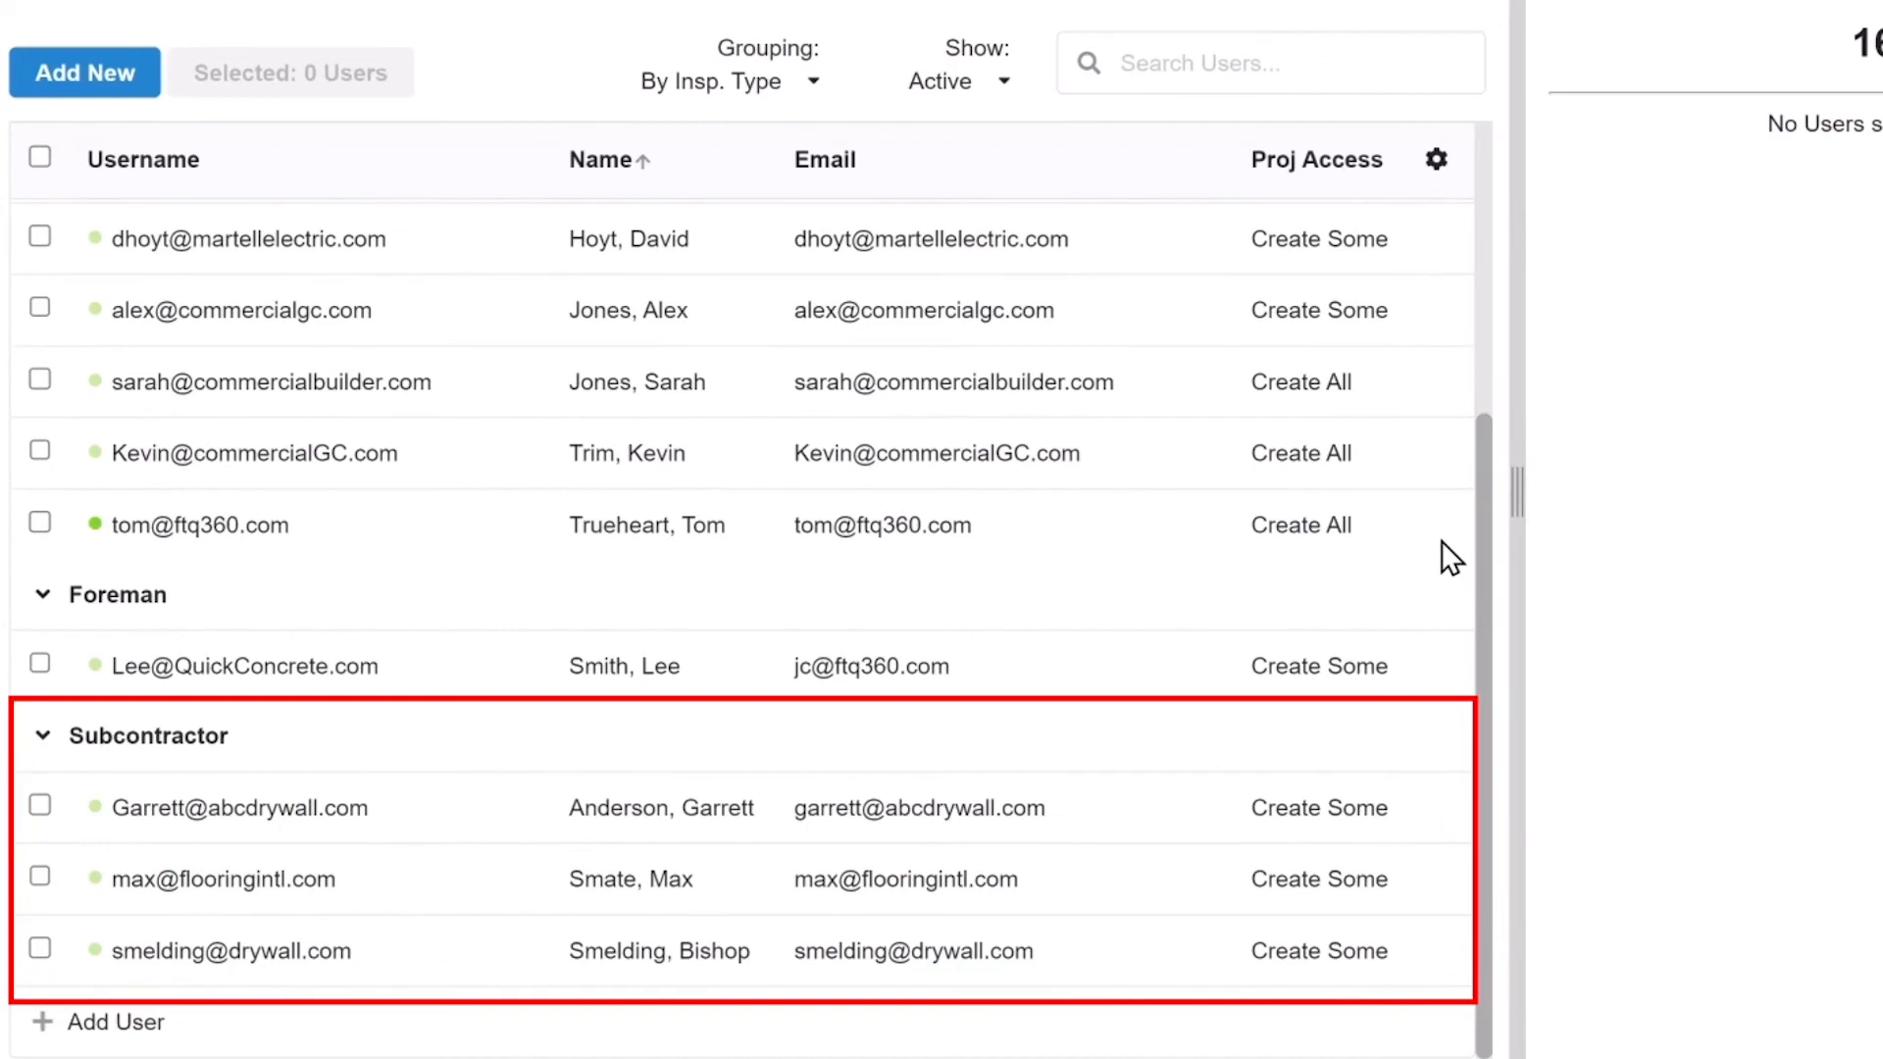
pyautogui.moveTo(1479, 563)
pyautogui.mouseDown()
pyautogui.moveTo(1485, 309)
pyautogui.moveTo(1209, 112)
pyautogui.mouseUp()
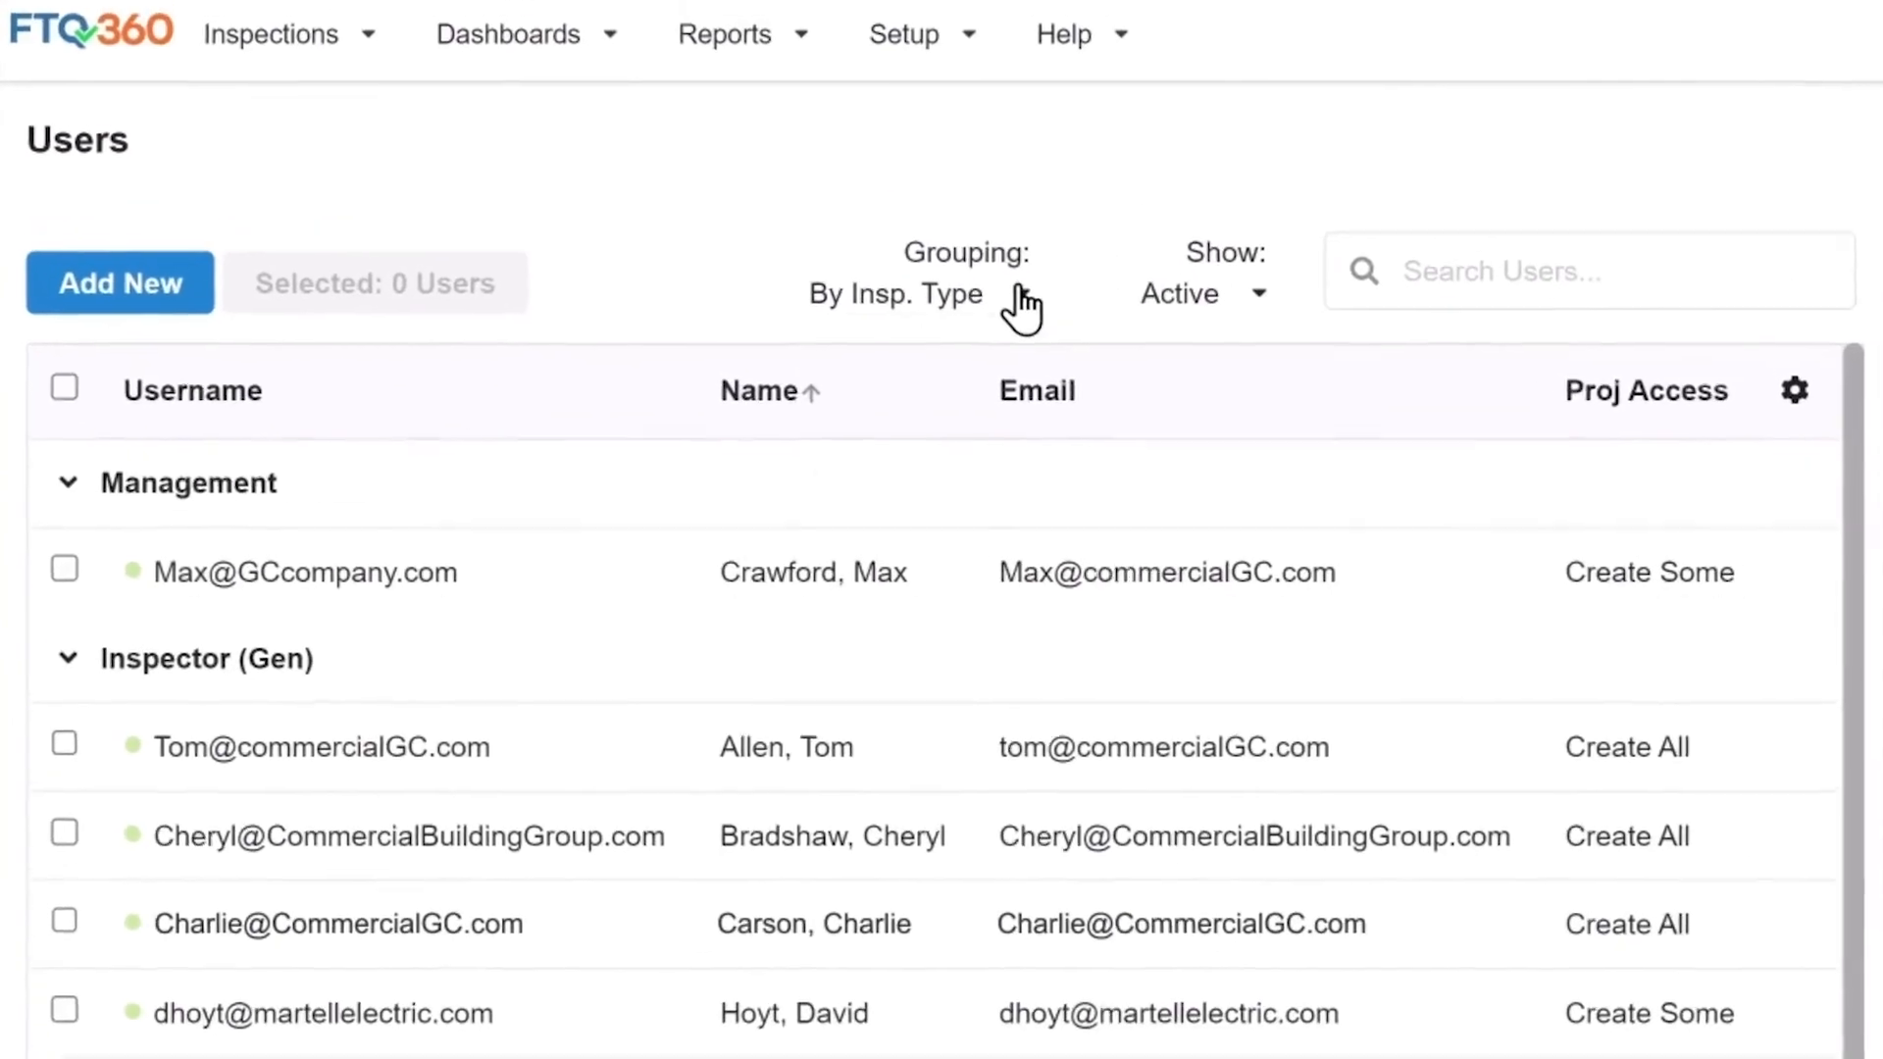
pyautogui.click(811, 78)
pyautogui.click(715, 138)
# Search the user list for the new user's first name, then clear the search.
pyautogui.click(1271, 308)
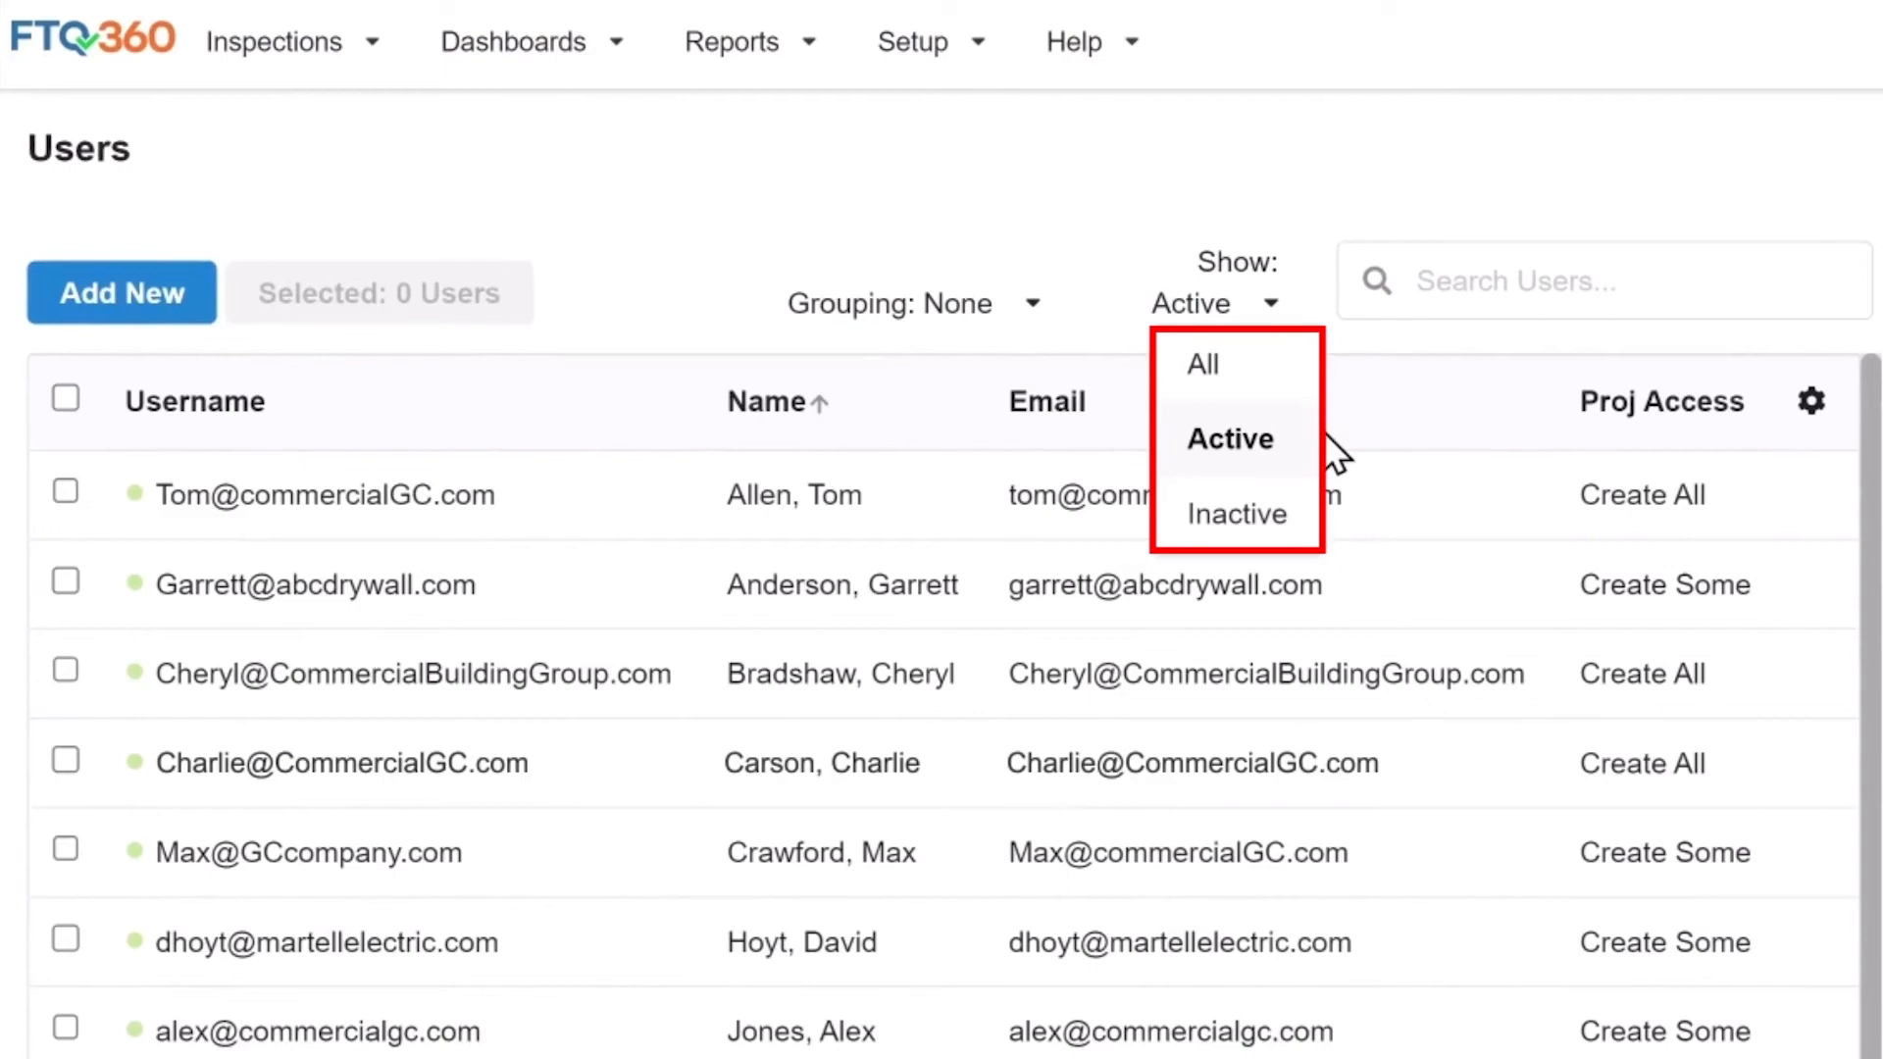
pyautogui.click(1444, 269)
pyautogui.write('Alex')
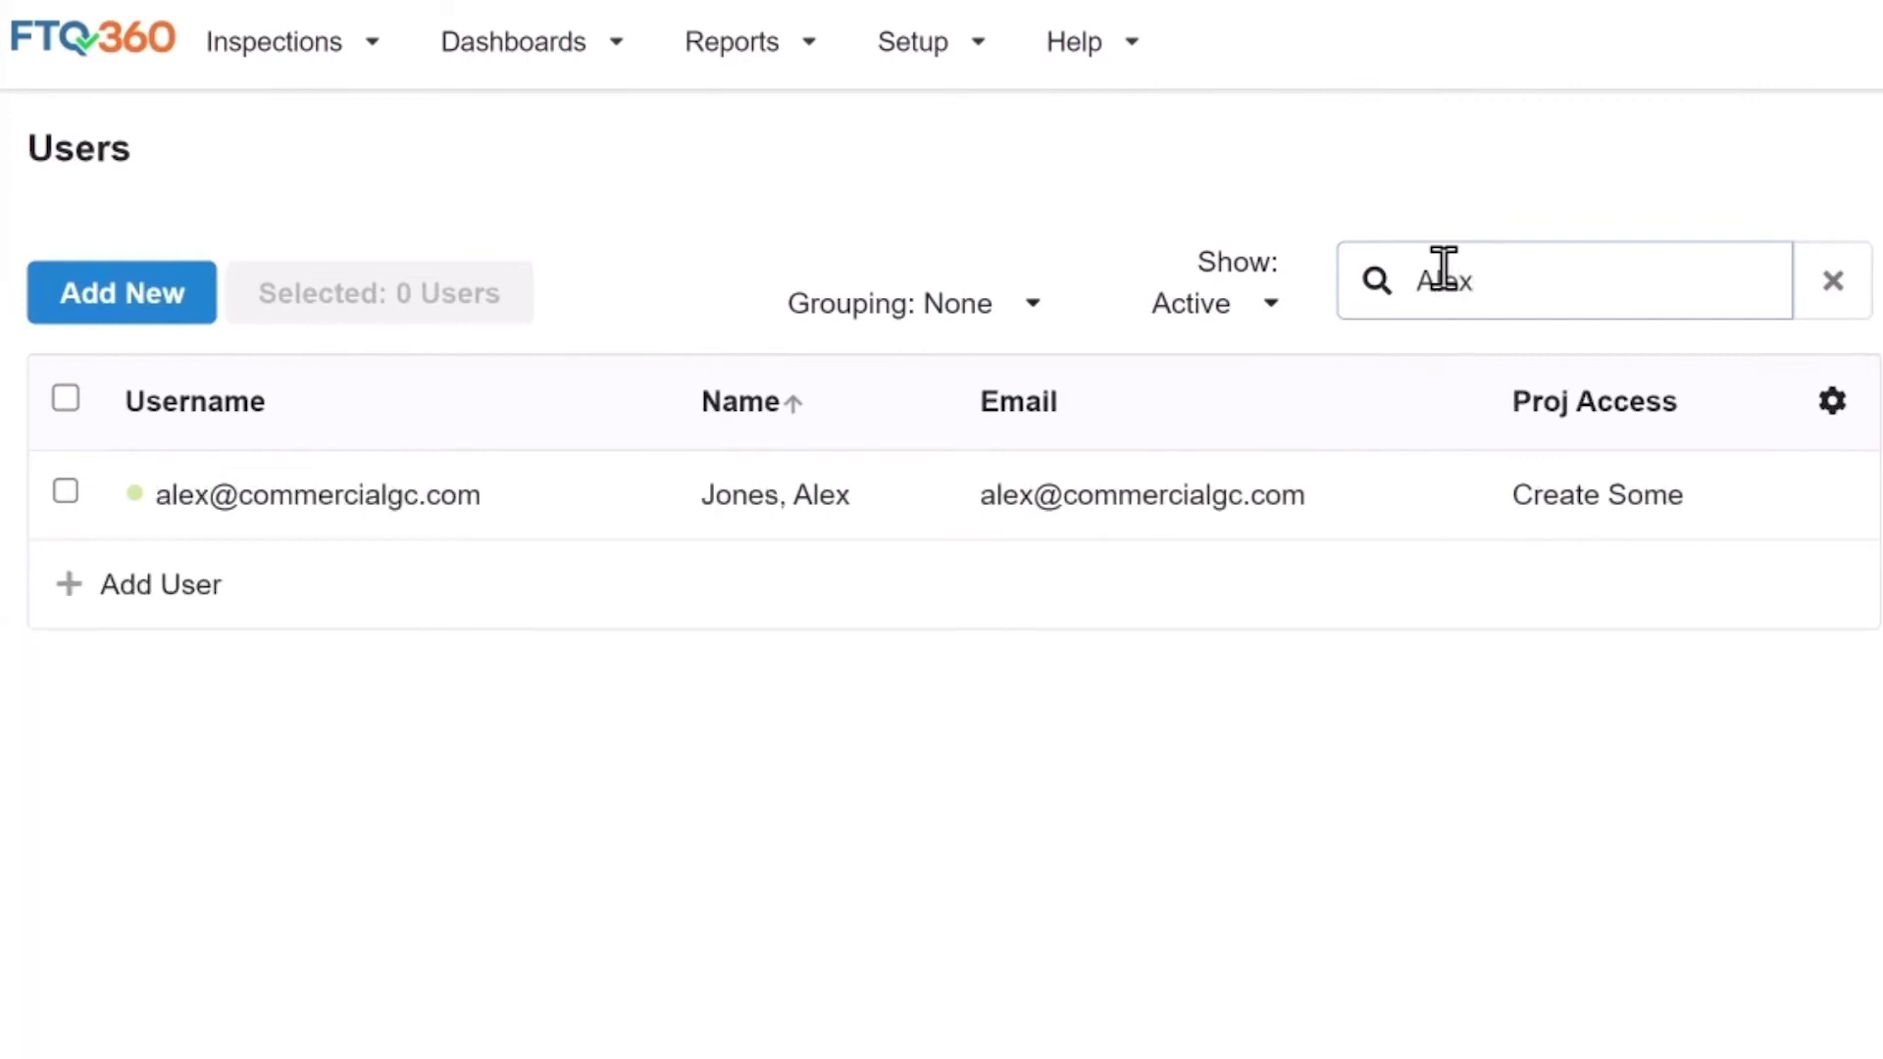
pyautogui.press('BackSpace')
pyautogui.press('BackSpace')
pyautogui.press('BackSpace')
pyautogui.press('BackSpace')
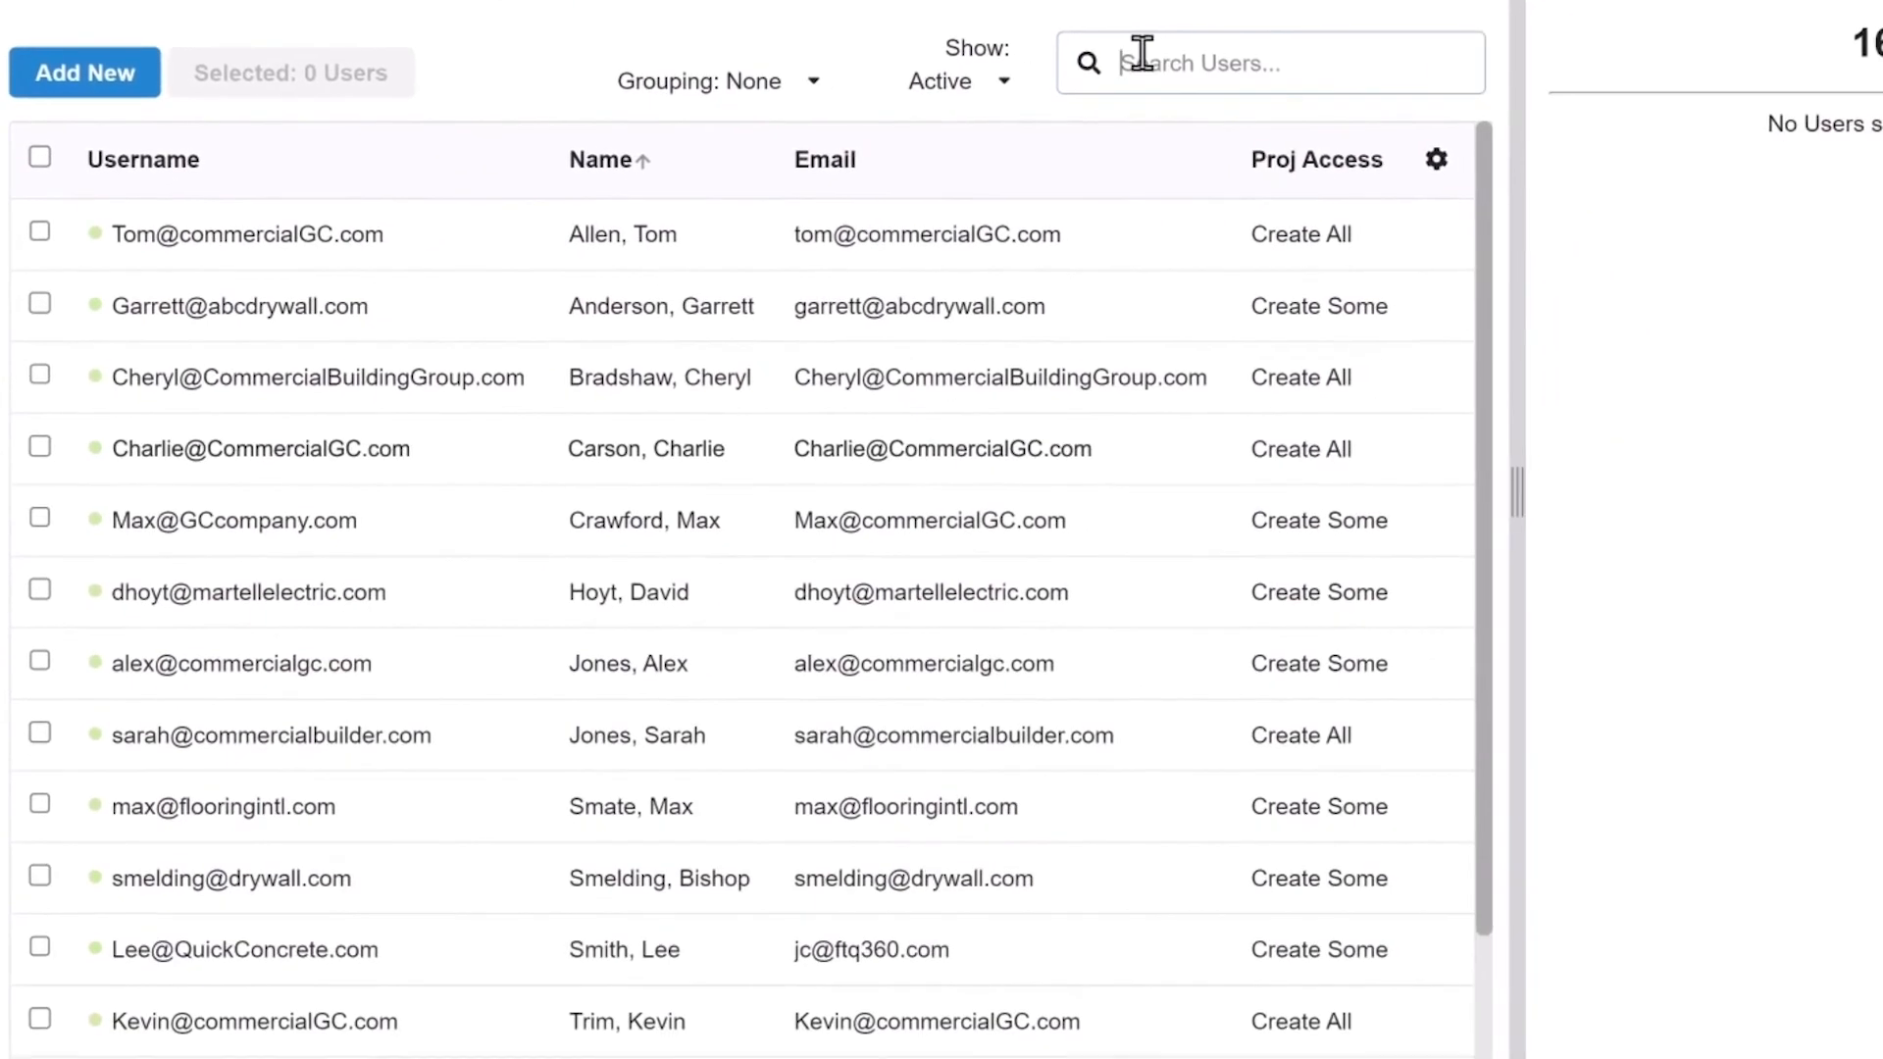
pyautogui.click(1436, 162)
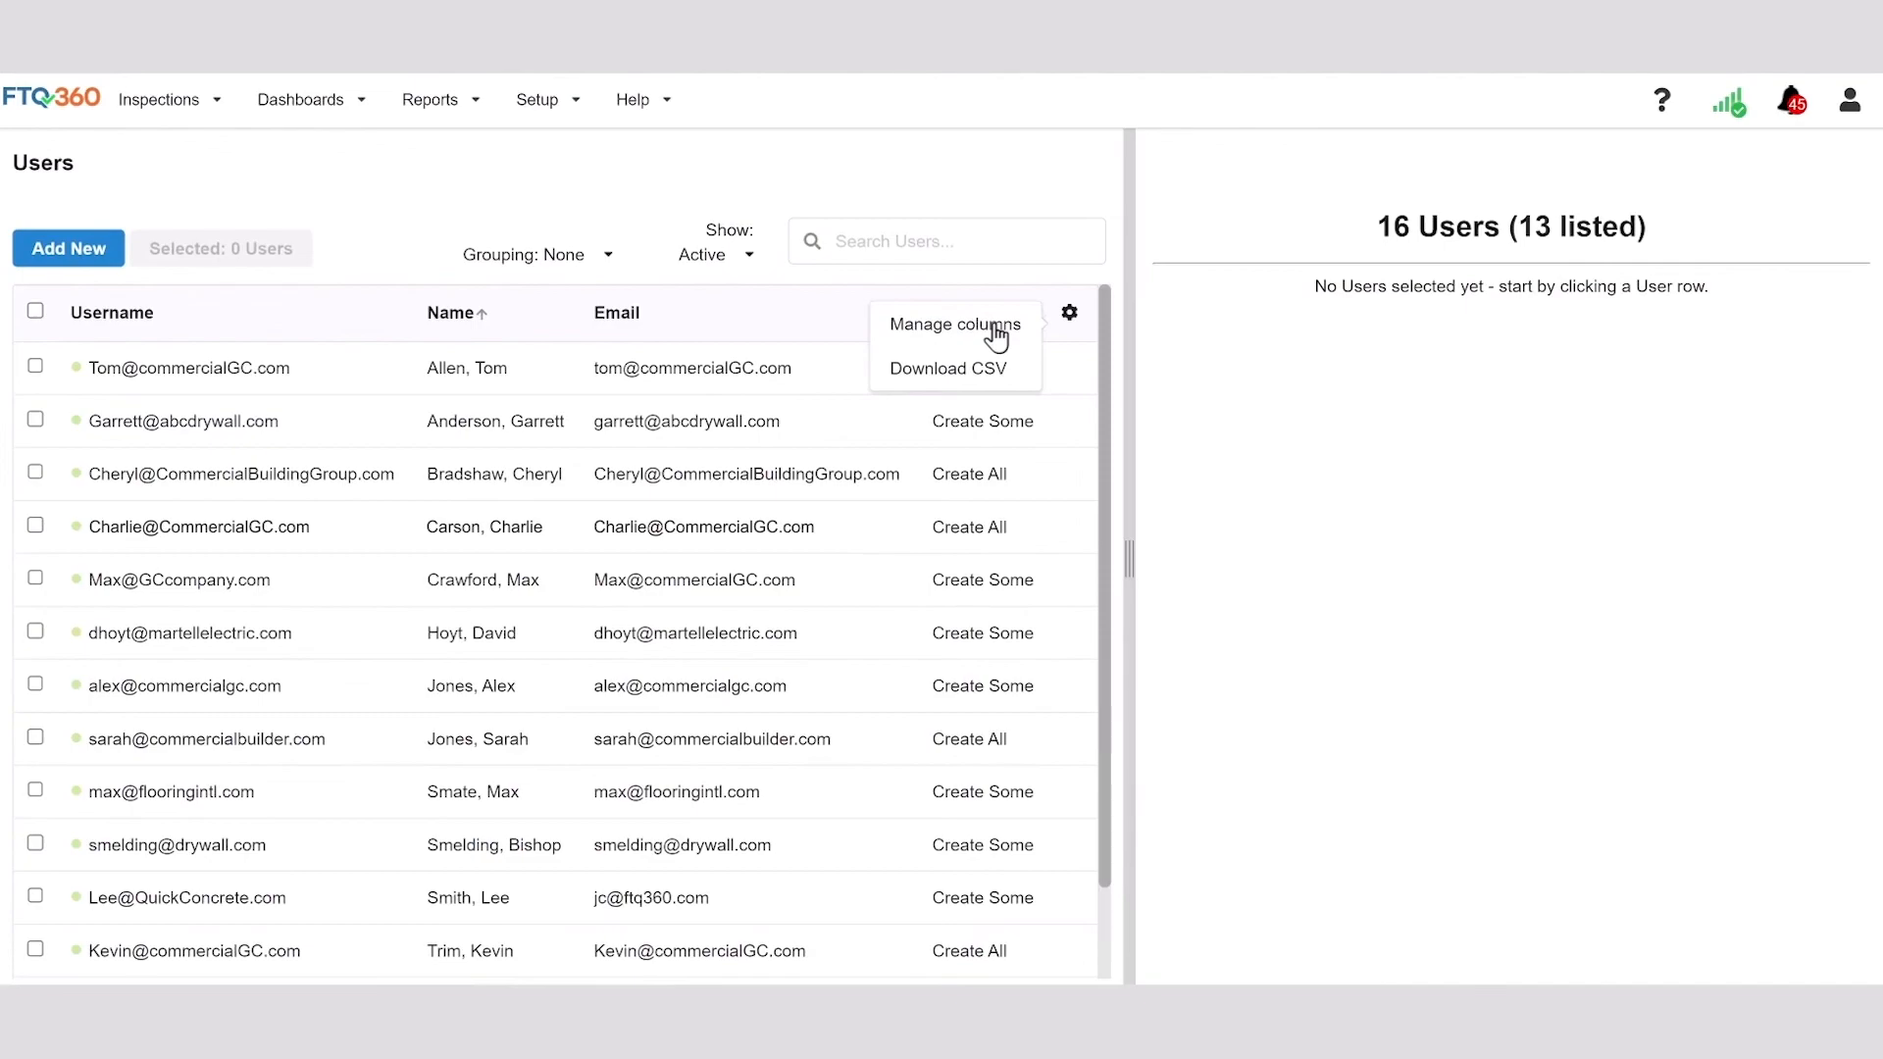
# In Manage columns, show Inspector Type, keep Project Access shown and move it higher in order.
pyautogui.click(993, 328)
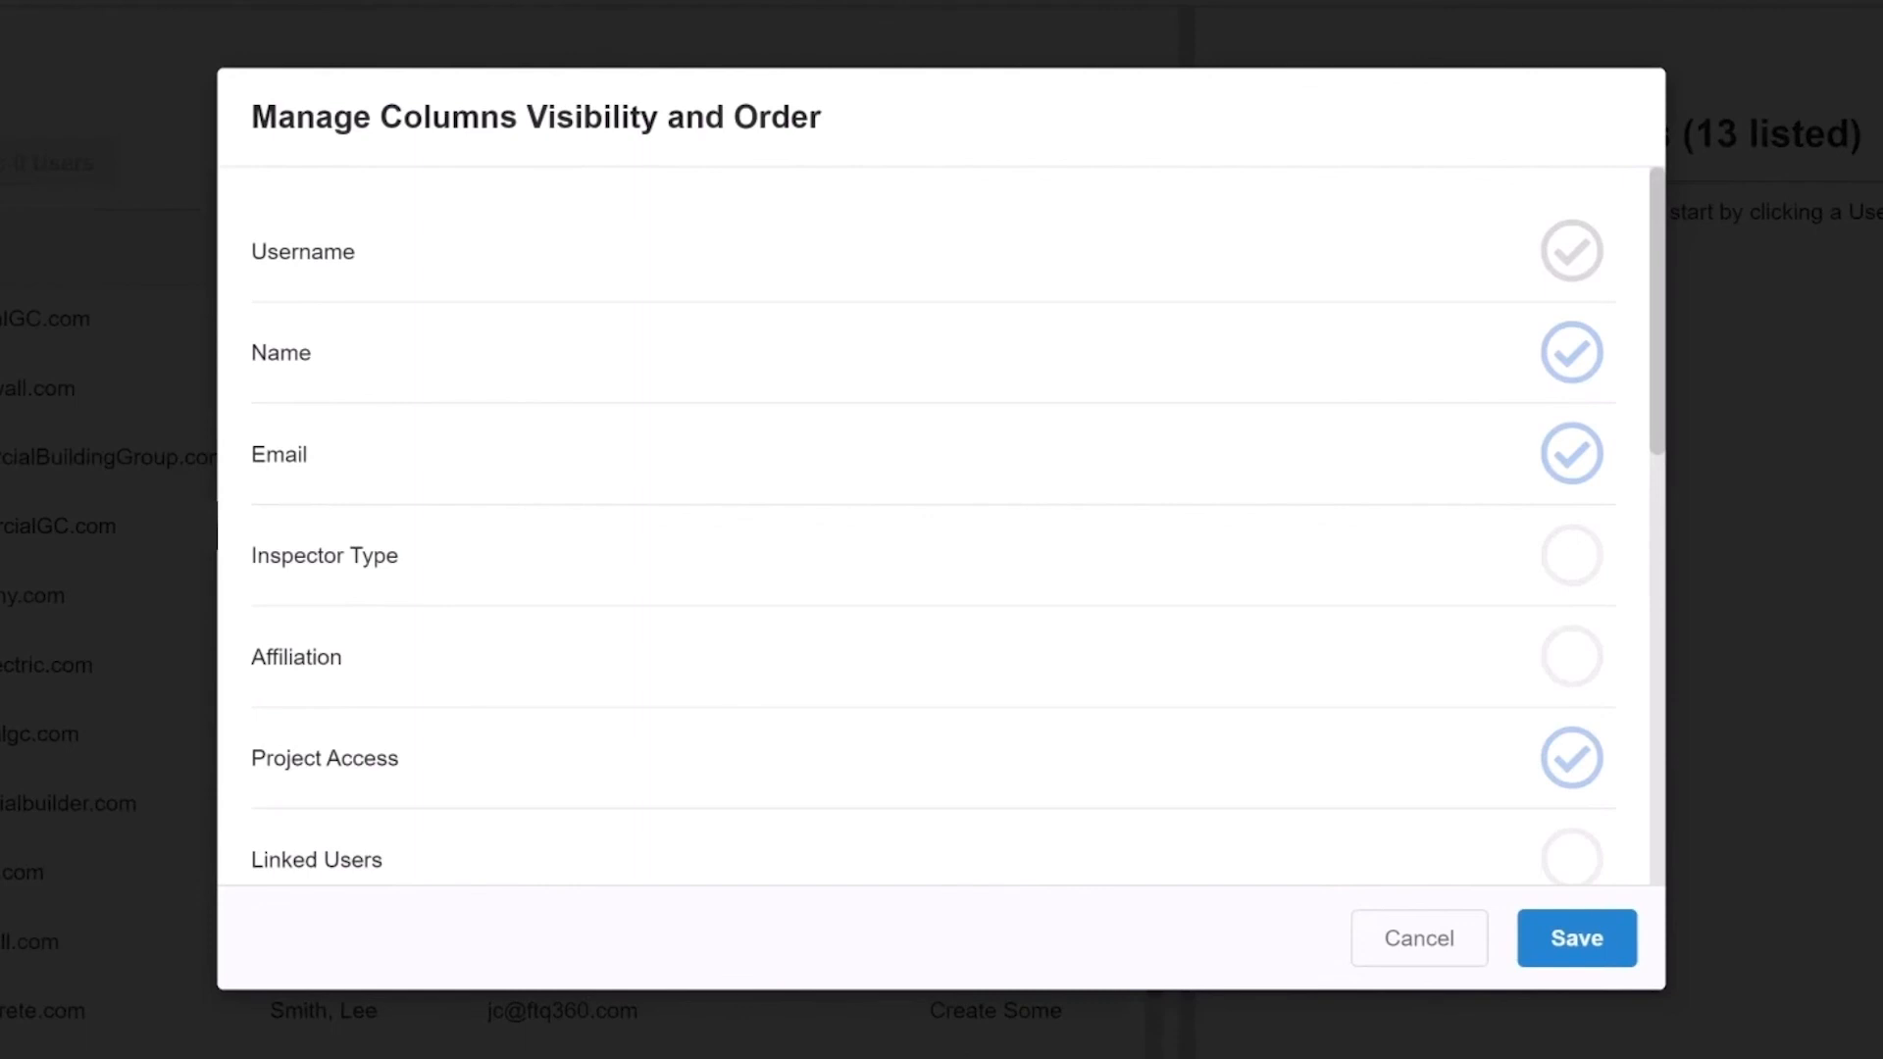
pyautogui.click(1569, 555)
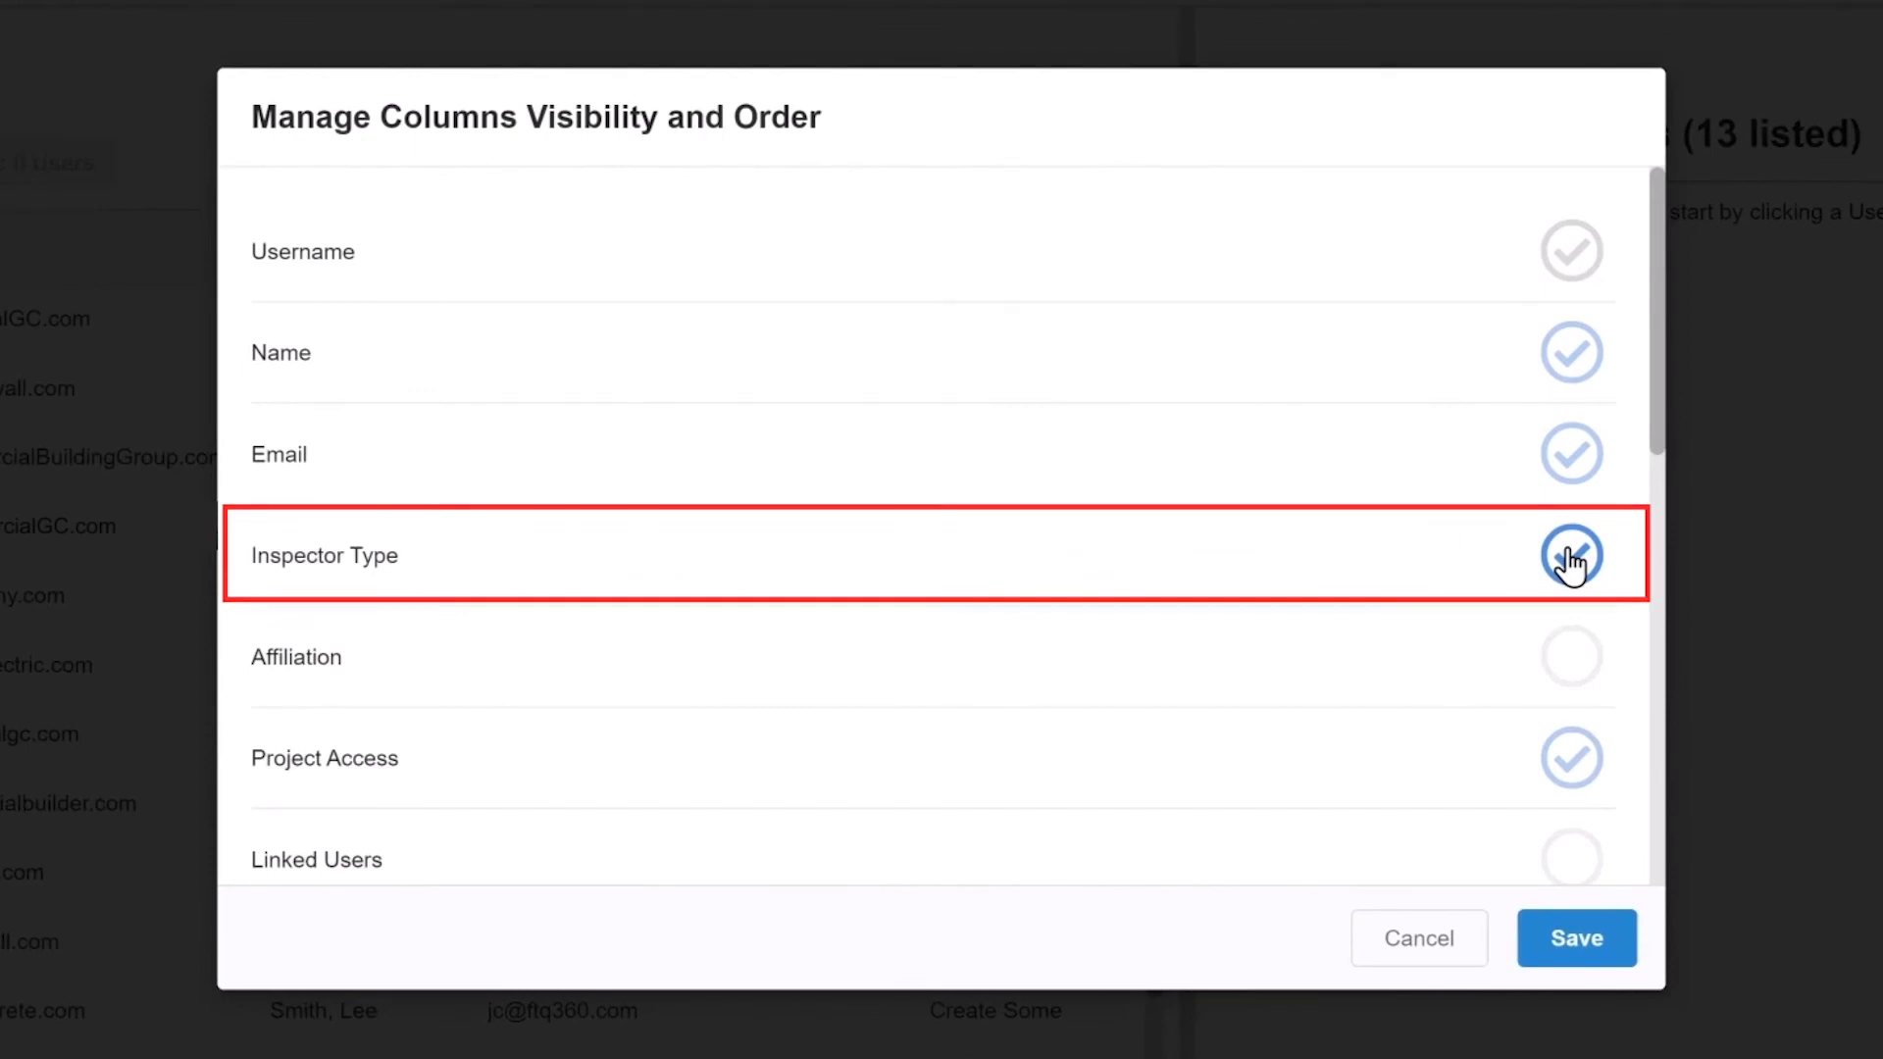
pyautogui.click(1570, 770)
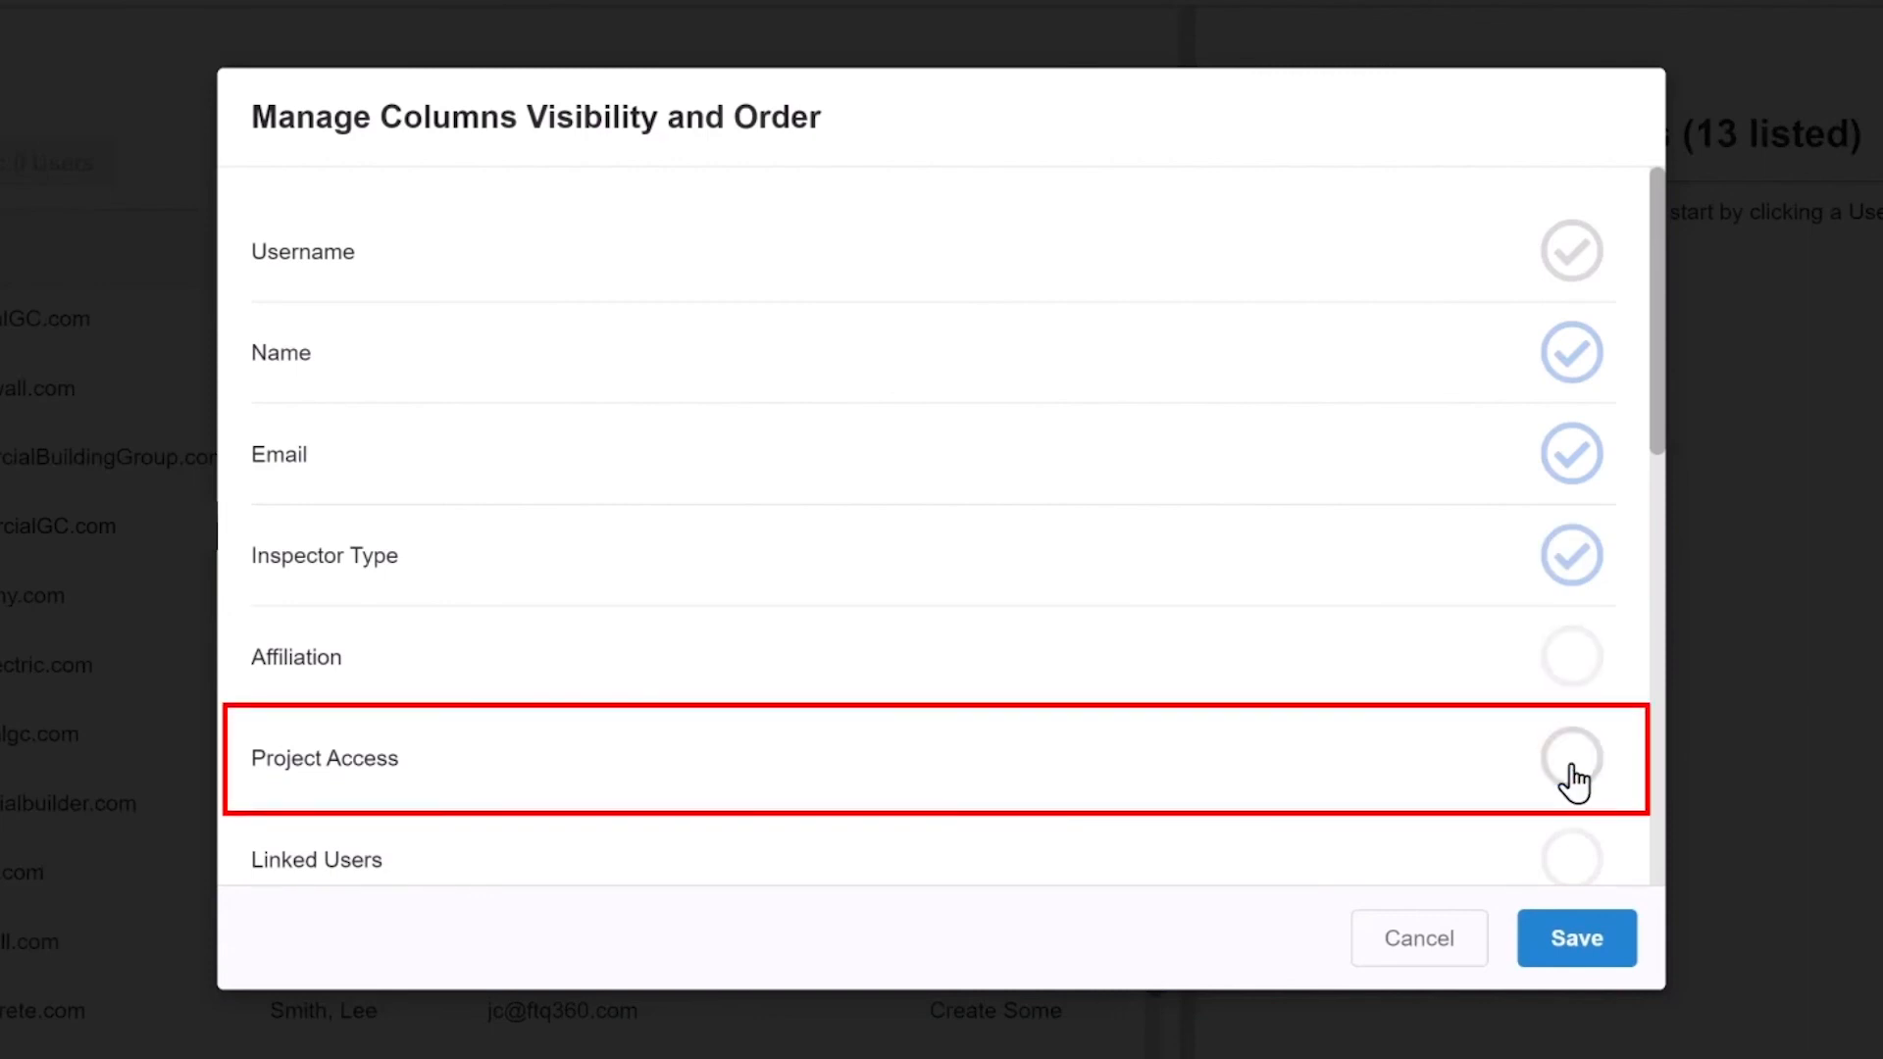
pyautogui.click(1571, 770)
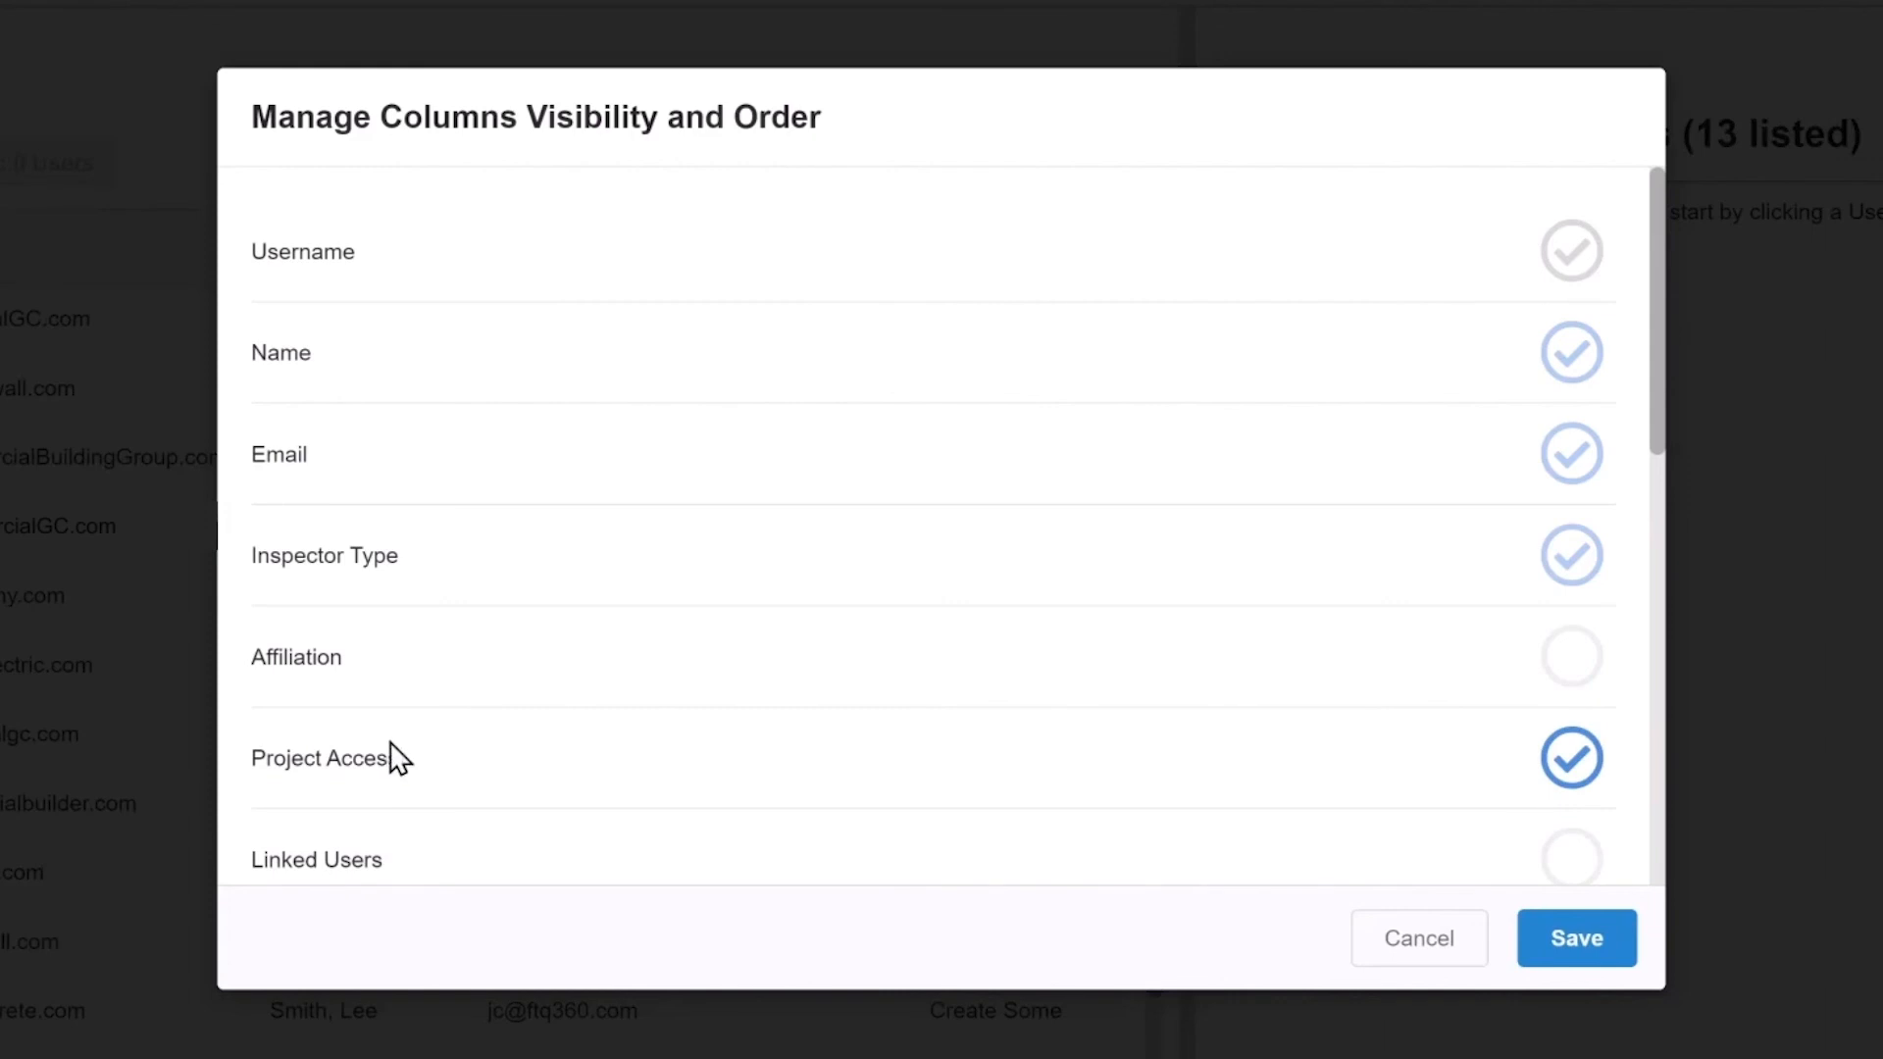
pyautogui.moveTo(508, 756)
pyautogui.mouseDown()
pyautogui.moveTo(491, 362)
pyautogui.moveTo(492, 745)
pyautogui.mouseUp()
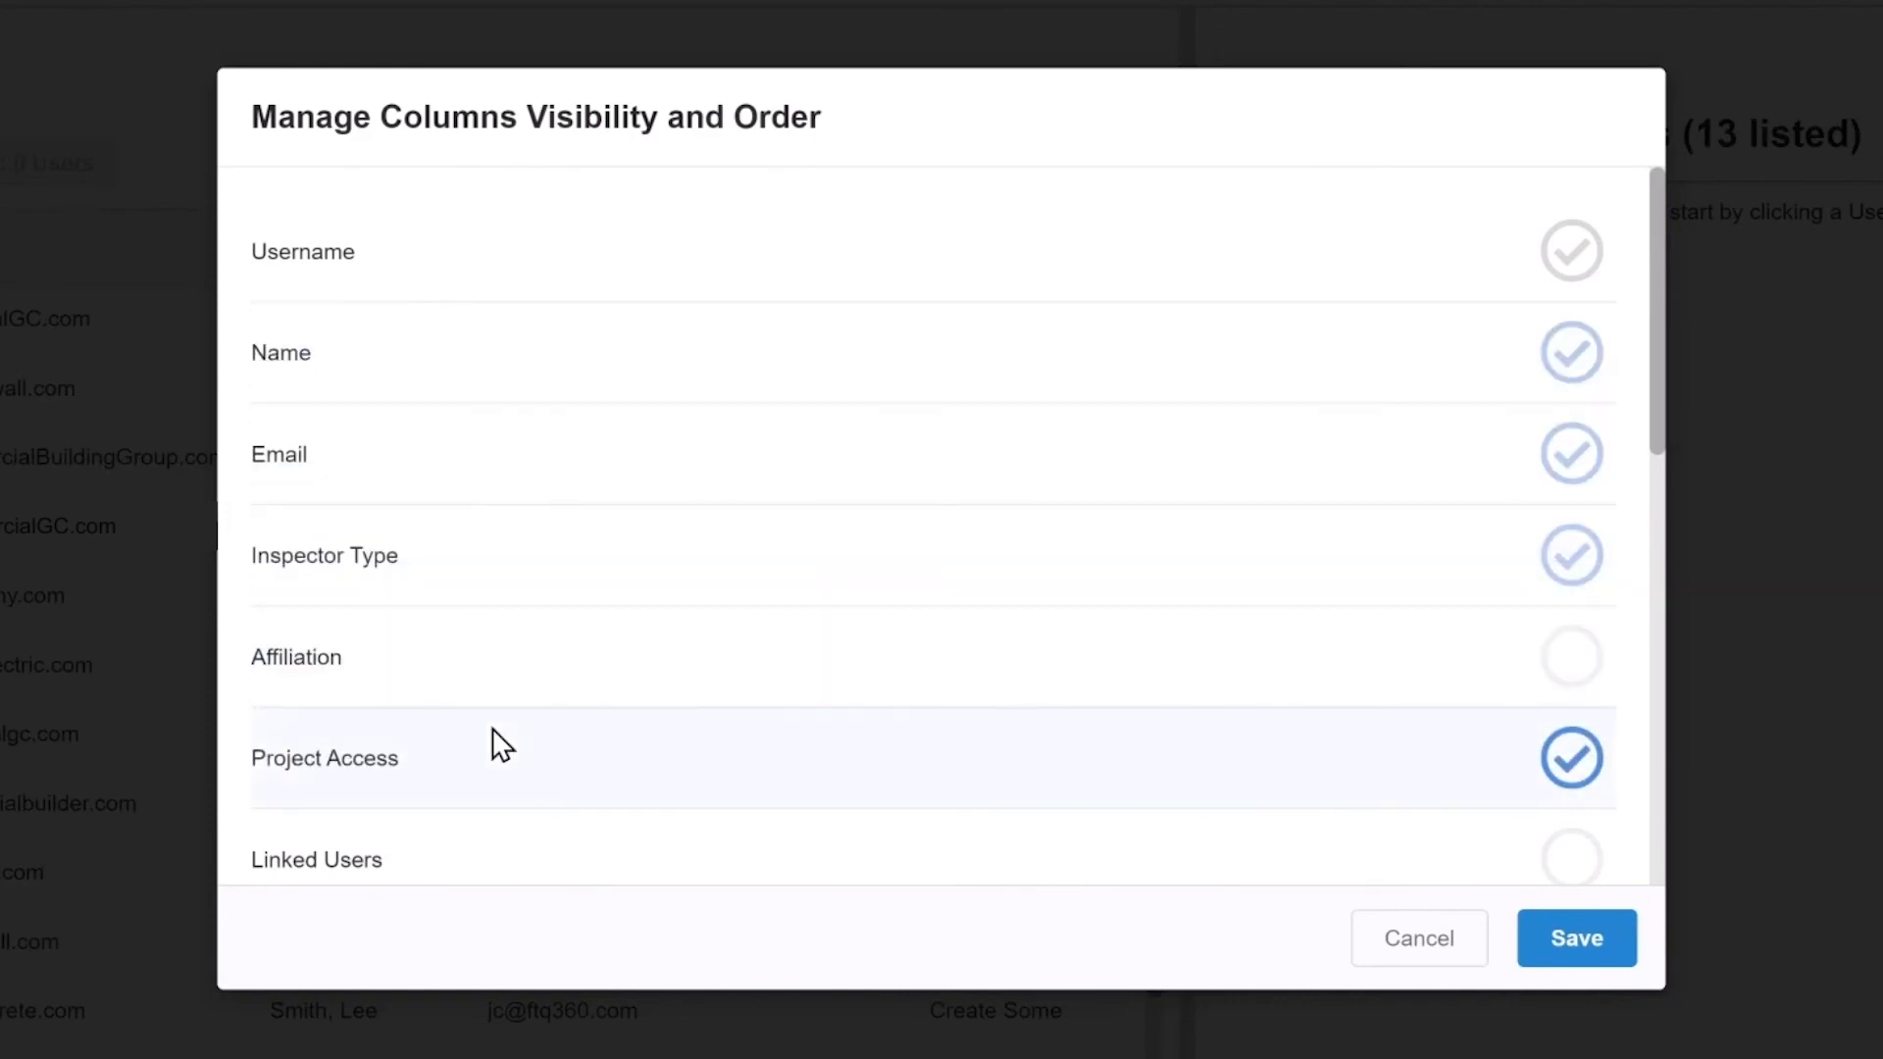